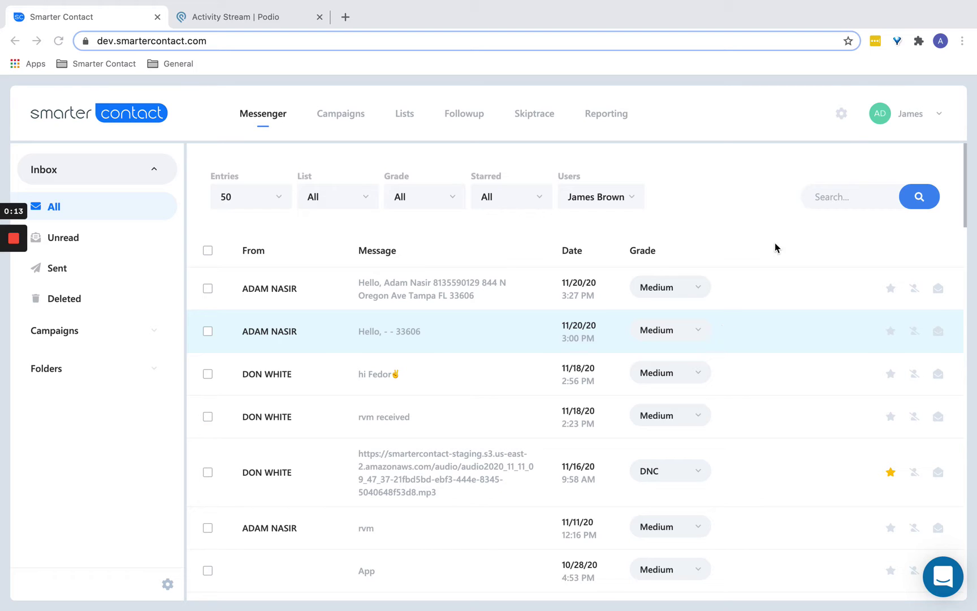
pyautogui.click(842, 114)
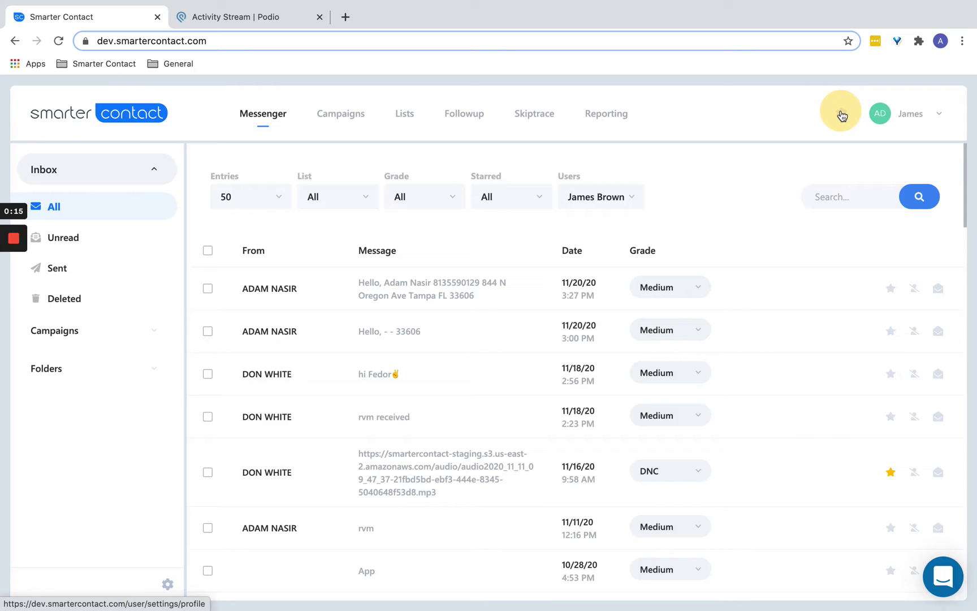
pyautogui.click(389, 121)
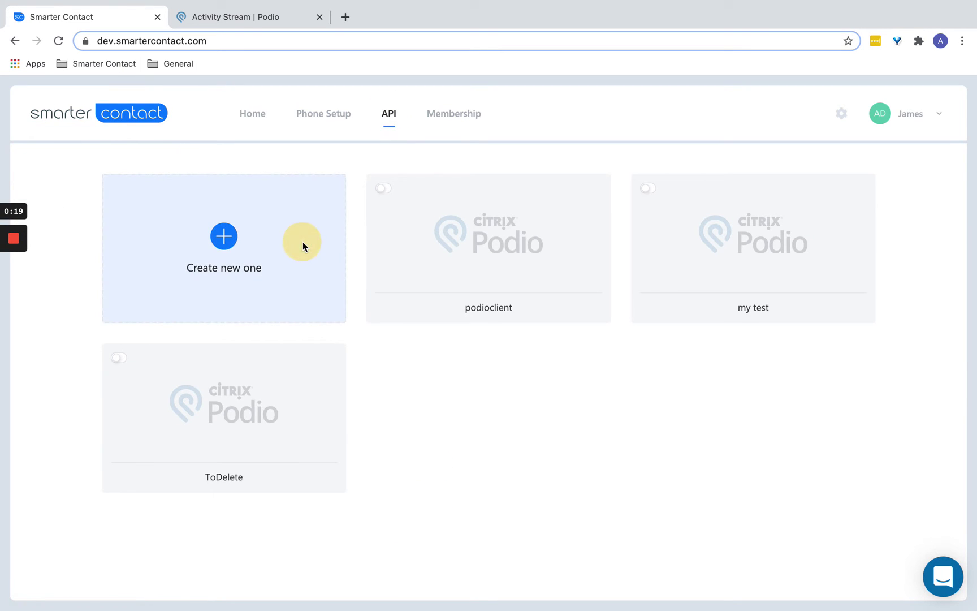
# Create a new API connection in Smarter Contact and choose '+Add Zapier API'.
pyautogui.click(302, 241)
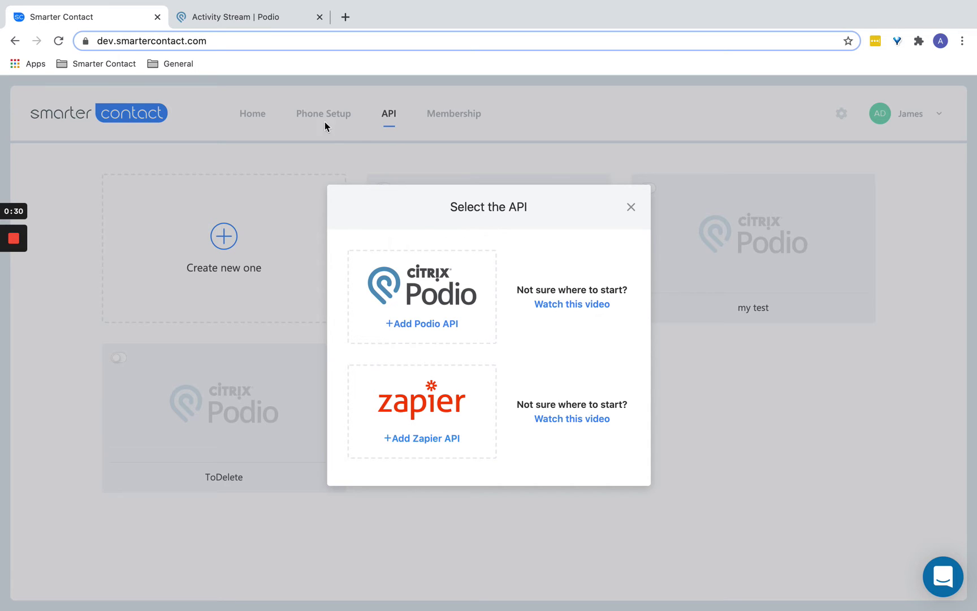
pyautogui.click(631, 207)
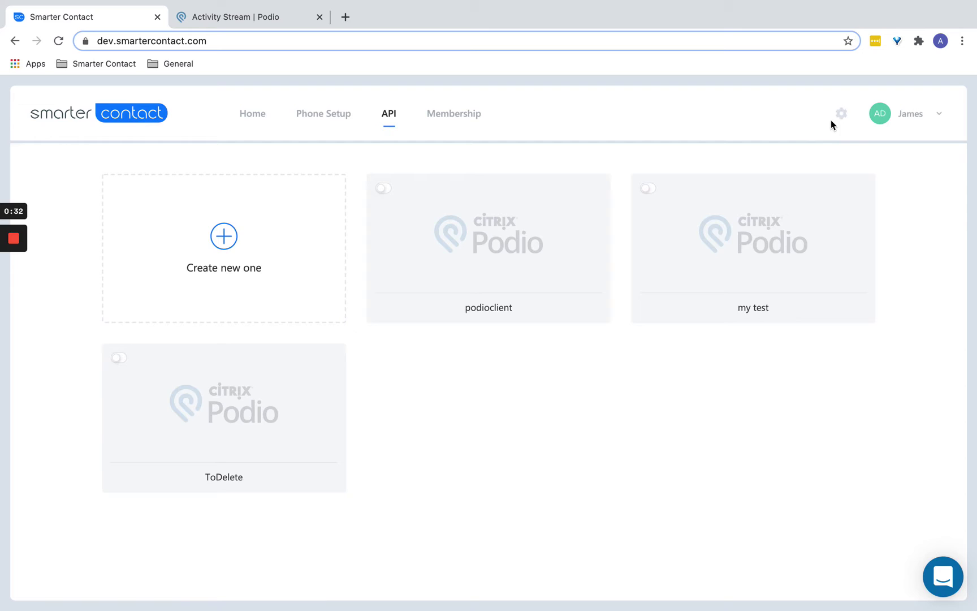
pyautogui.click(842, 114)
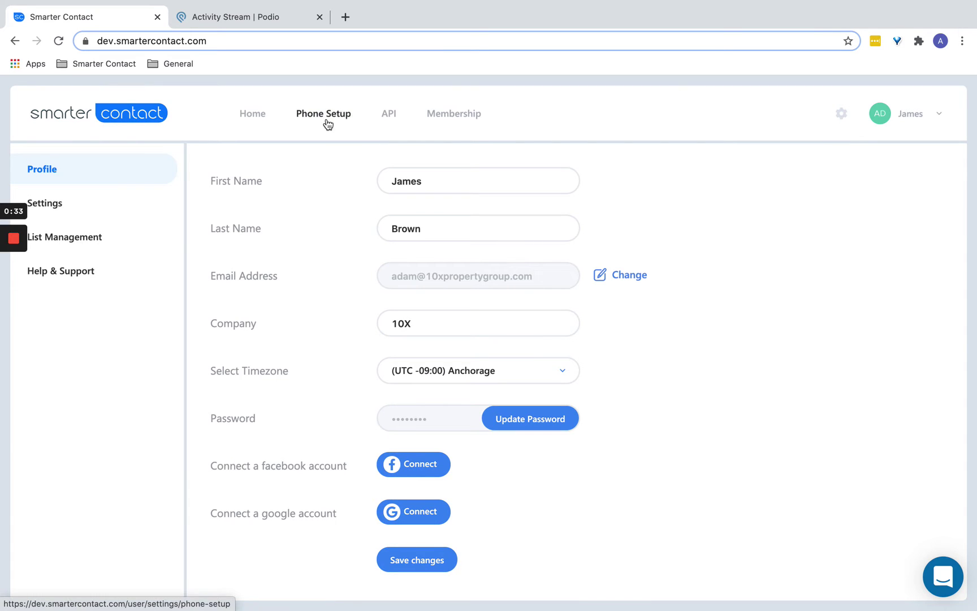
pyautogui.click(389, 115)
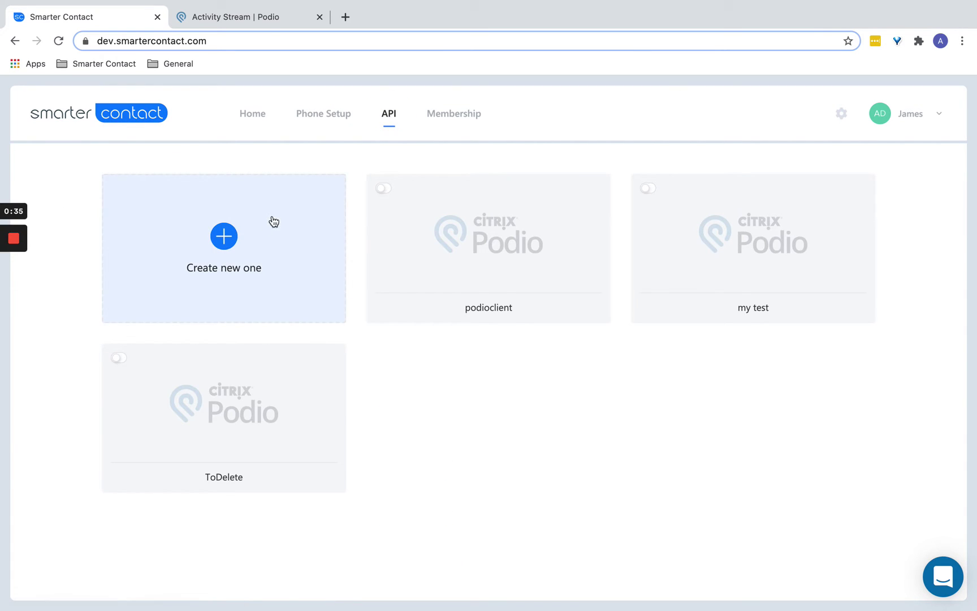
pyautogui.click(238, 234)
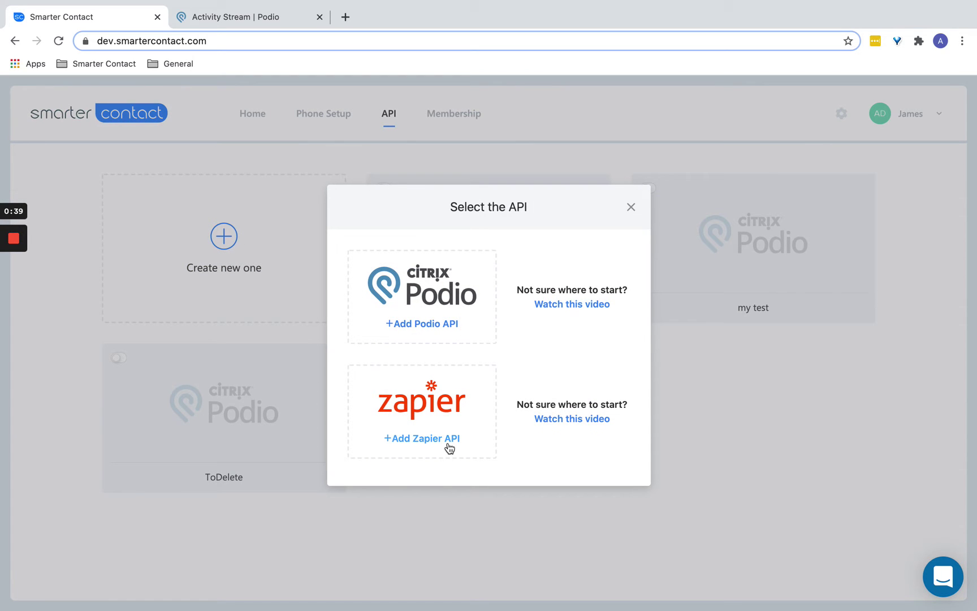
pyautogui.click(415, 446)
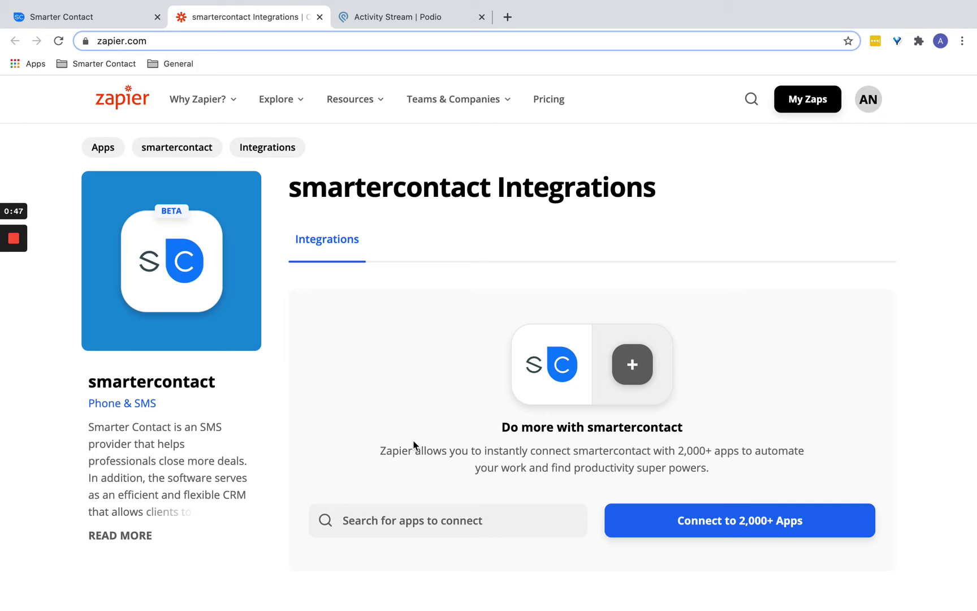
# Search Zapier's app connector for 'podio' and select Podio.
pyautogui.scroll(-4, 414, 445)
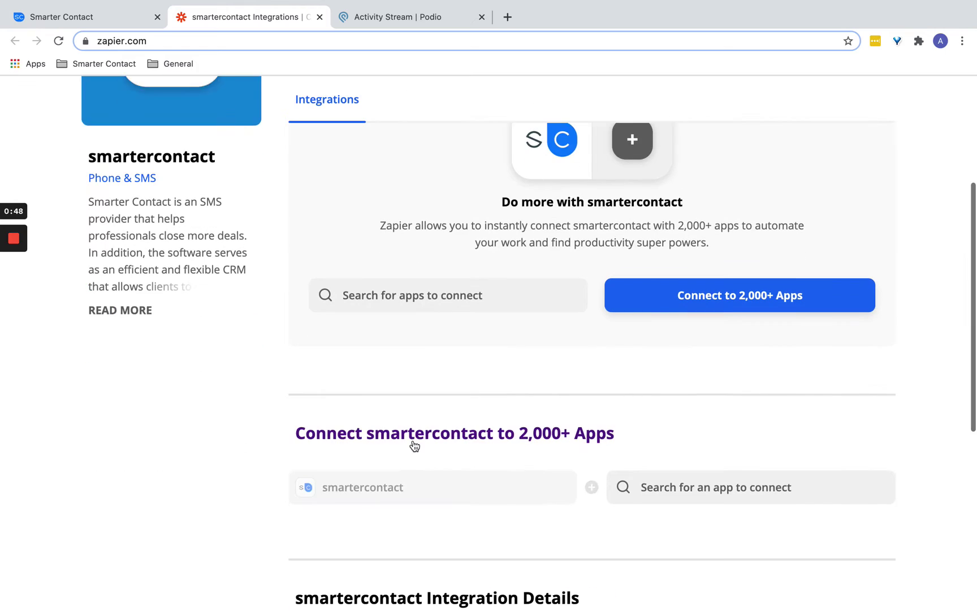
pyautogui.click(410, 294)
pyautogui.scroll(2, 410, 295)
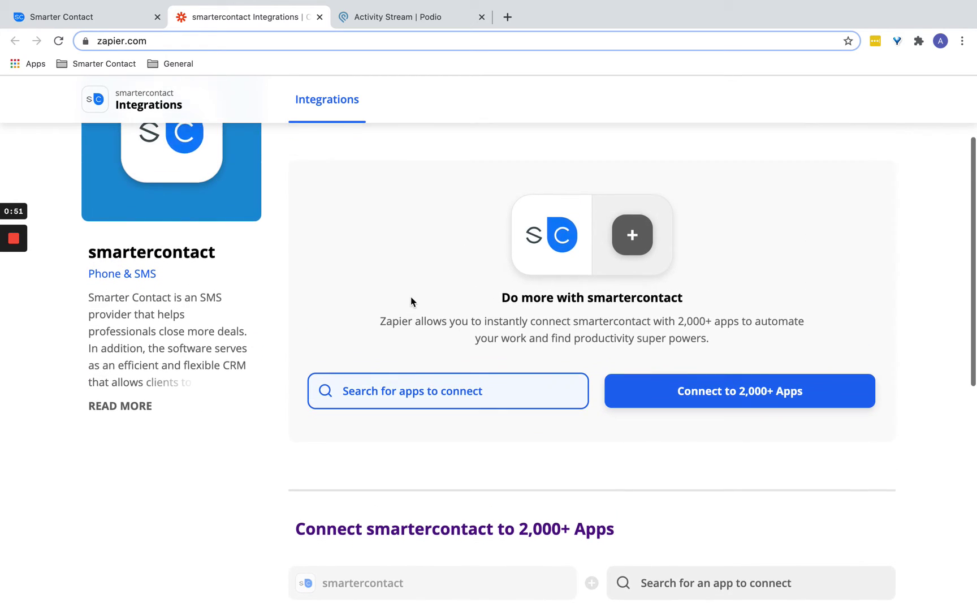
pyautogui.click(405, 403)
pyautogui.click(415, 394)
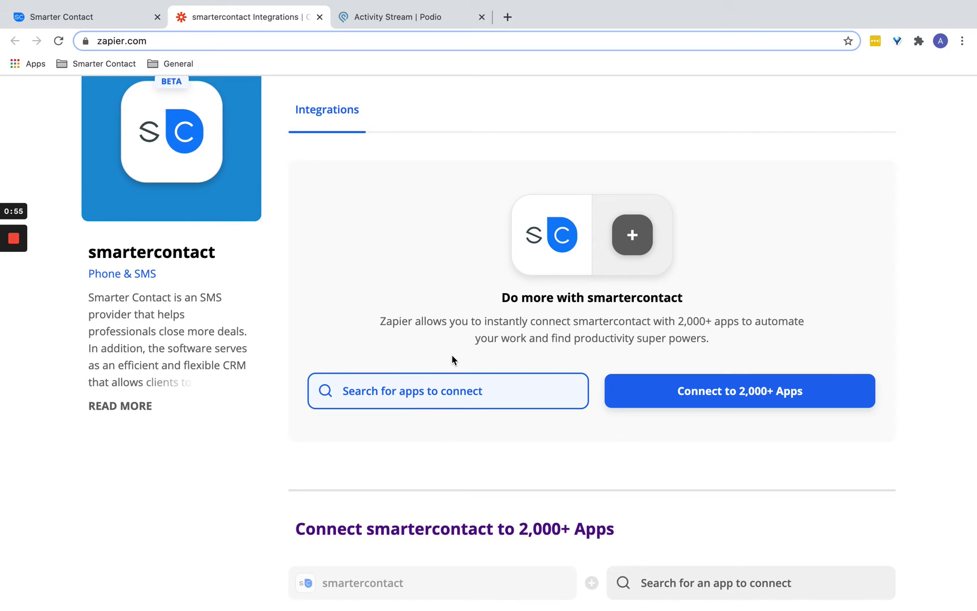
pyautogui.write('google')
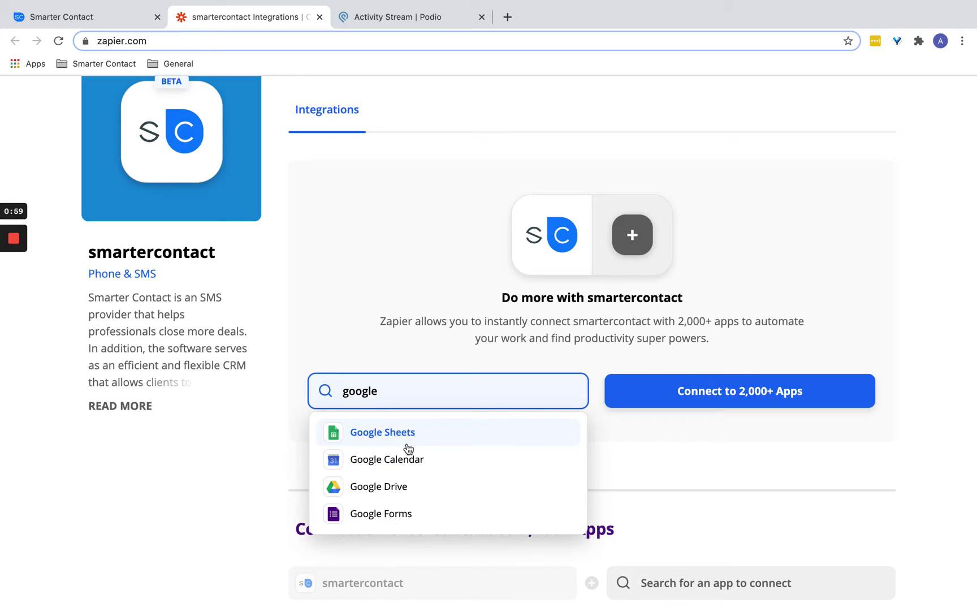
pyautogui.scroll(-1, 408, 460)
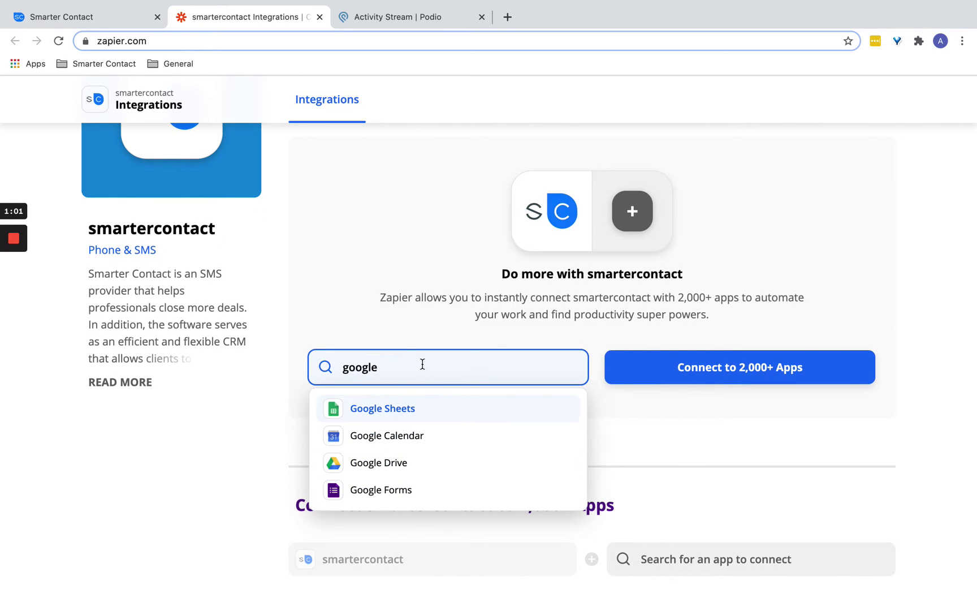
pyautogui.press('BackSpace')
pyautogui.press('BackSpace')
pyautogui.press('BackSpace')
pyautogui.press('BackSpace')
pyautogui.press('BackSpace')
pyautogui.press('BackSpace')
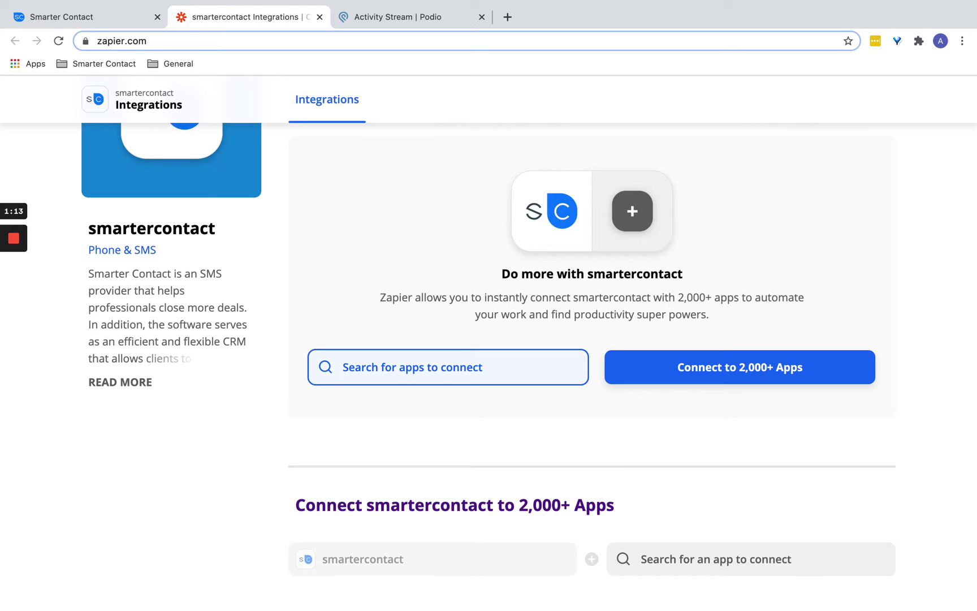
pyautogui.write('podio')
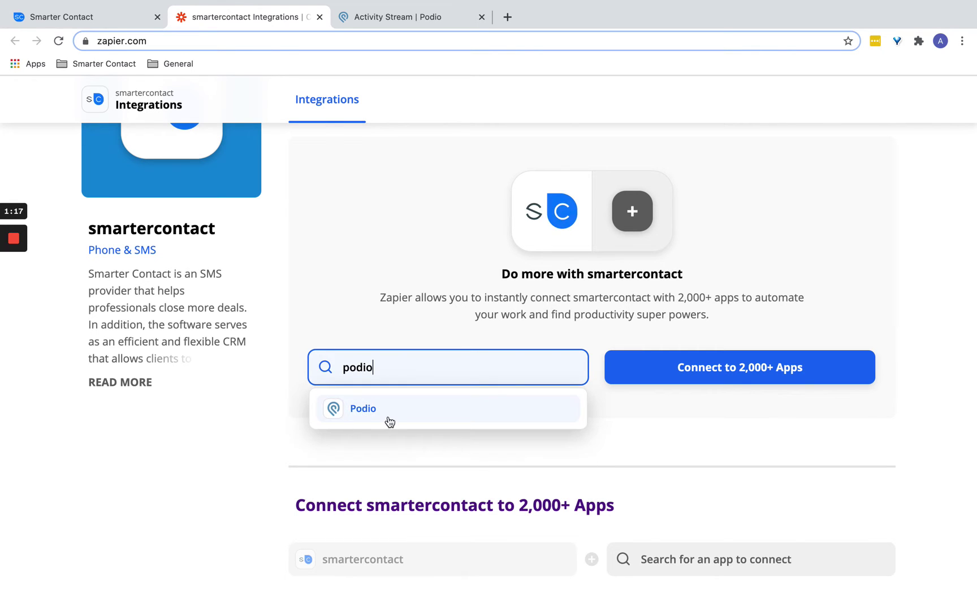
pyautogui.click(389, 418)
# Pick Export Contact Trigger as the smartercontact trigger and Create Item as the Podio action.
pyautogui.click(613, 376)
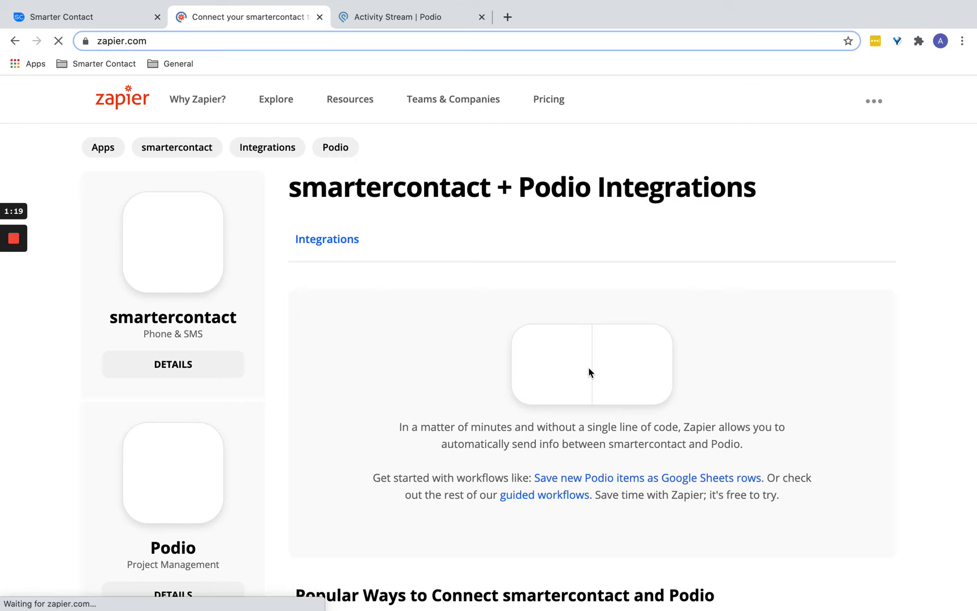
pyautogui.scroll(-5, 547, 452)
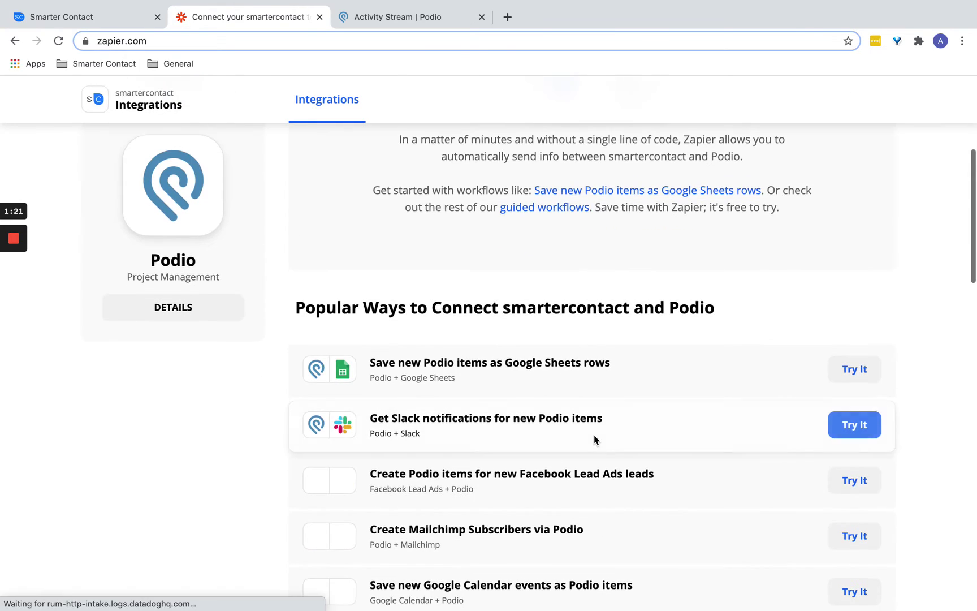
pyautogui.scroll(-15, 646, 383)
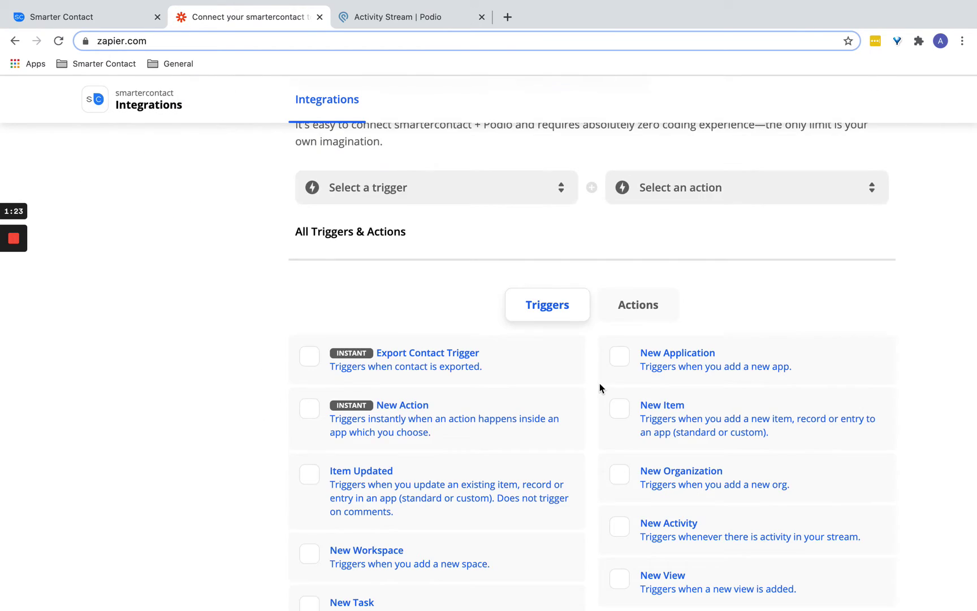
pyautogui.scroll(5, 604, 277)
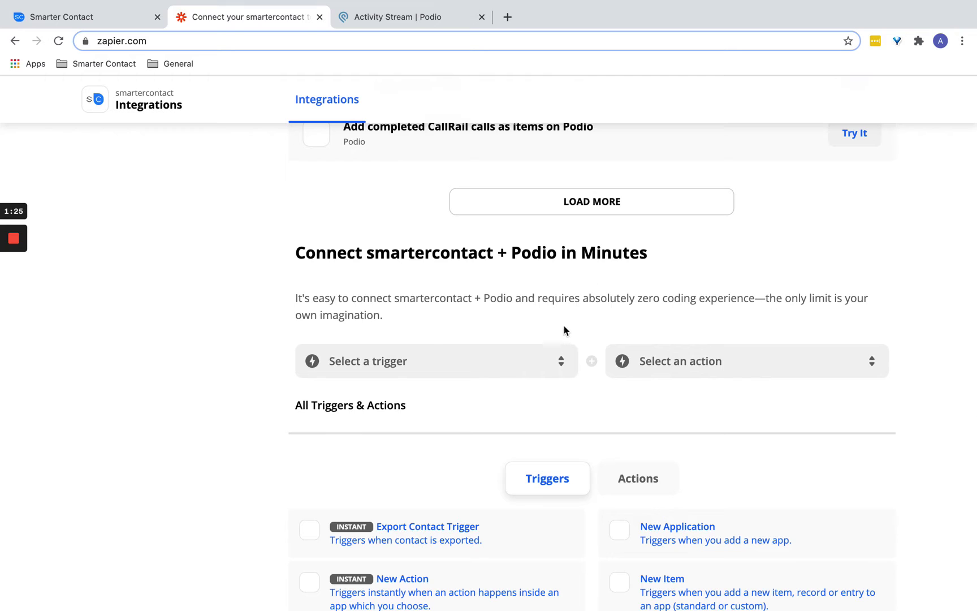
pyautogui.click(519, 360)
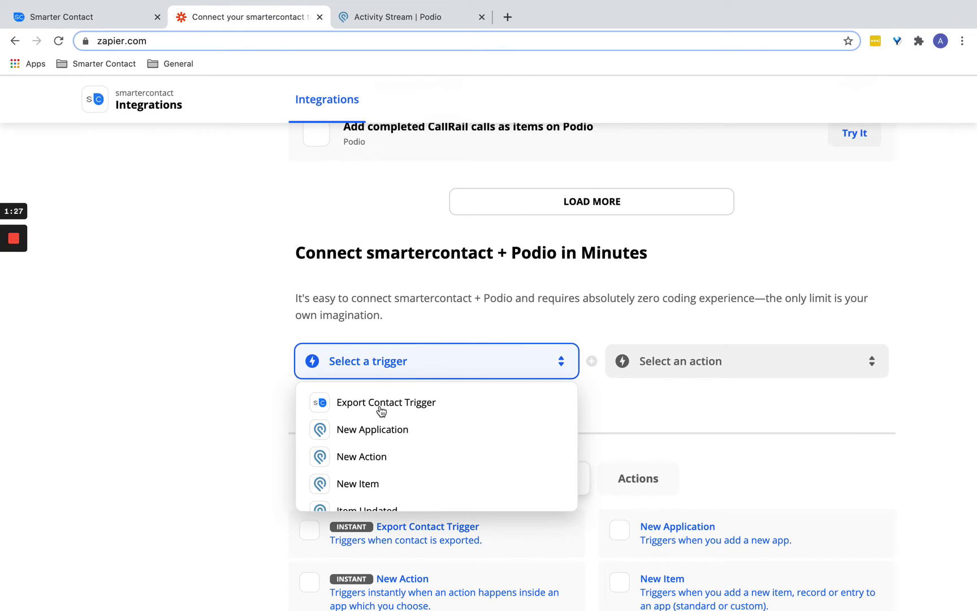
pyautogui.click(385, 405)
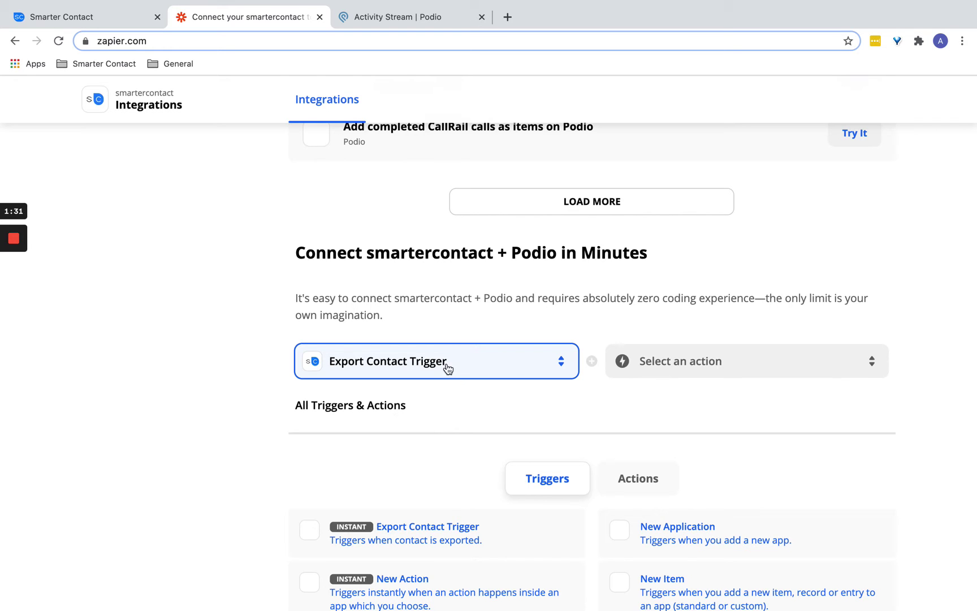
pyautogui.click(653, 361)
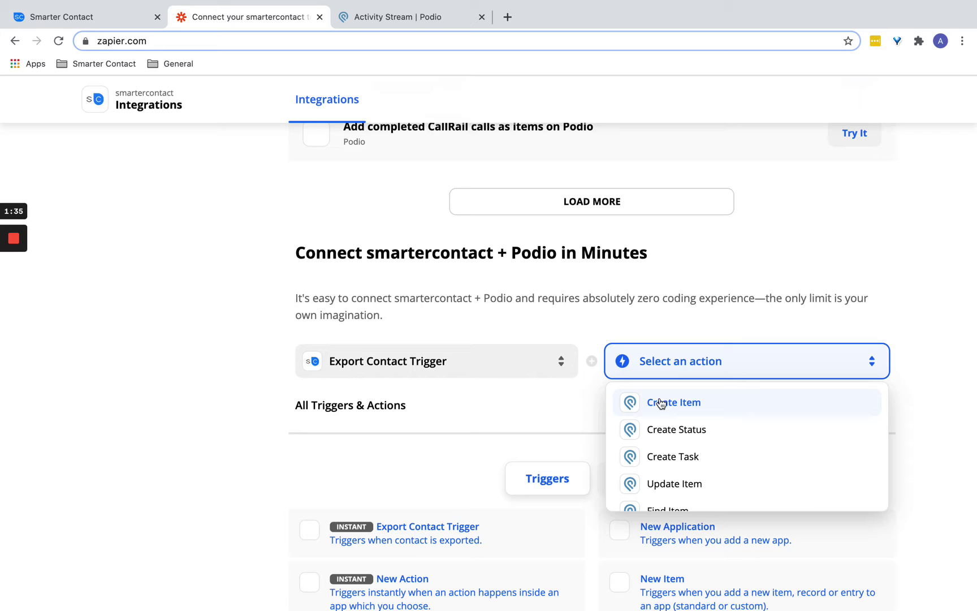
pyautogui.click(661, 403)
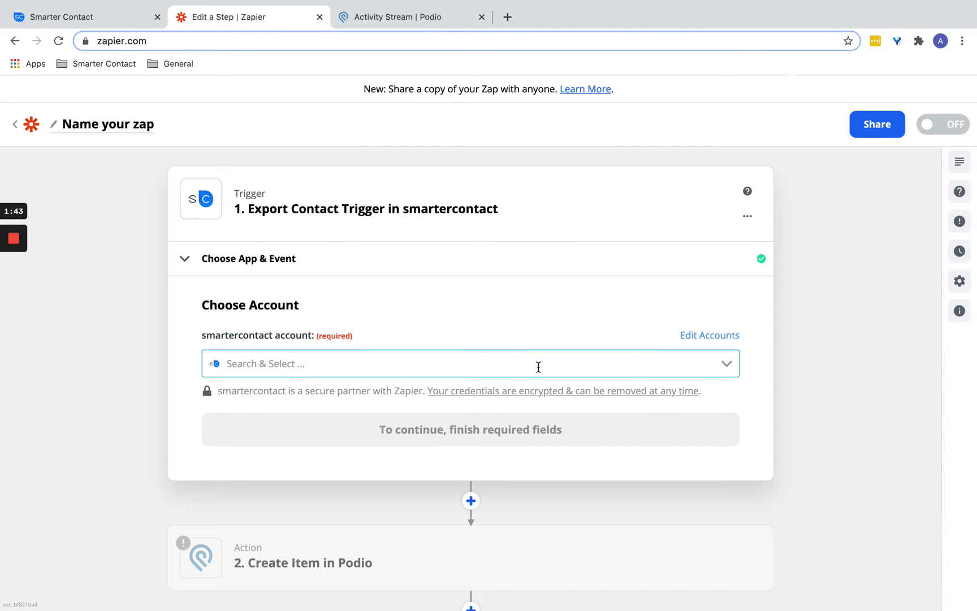
# Connect the trigger step to the first existing smartercontact account.
pyautogui.click(464, 371)
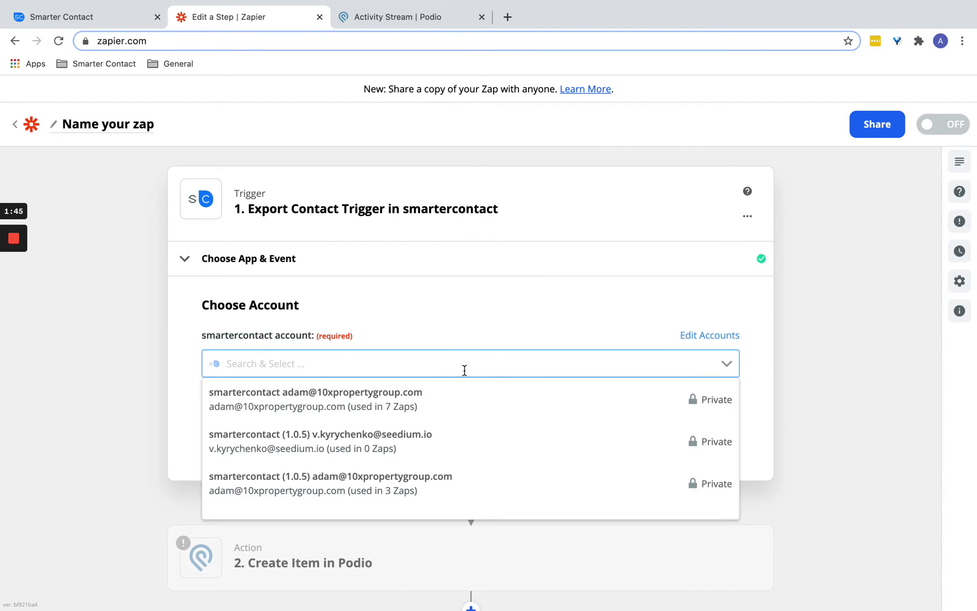
pyautogui.click(384, 389)
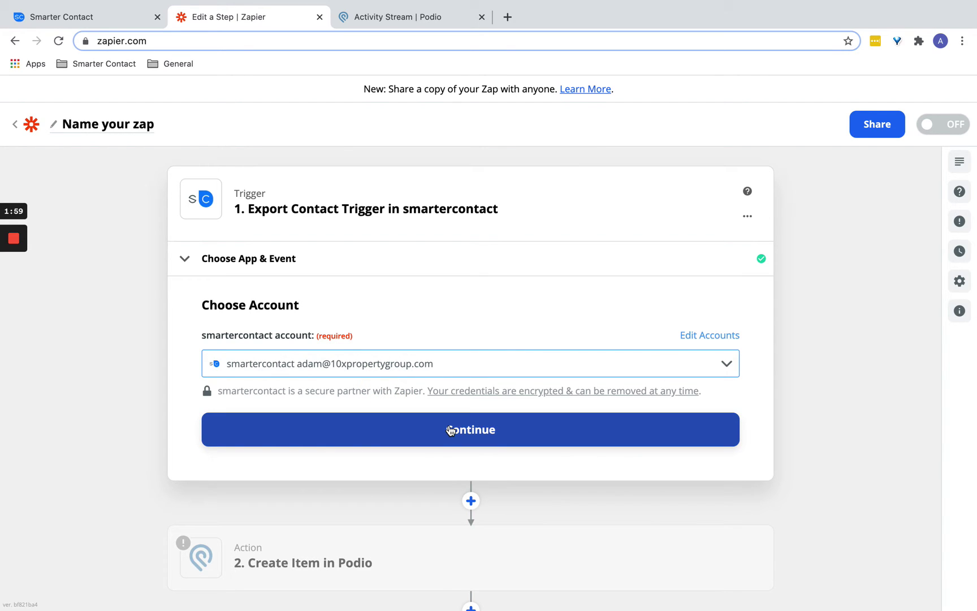
# Give the trigger the title 'SC Test Zap 1' and confirm the trigger setup.
pyautogui.click(451, 430)
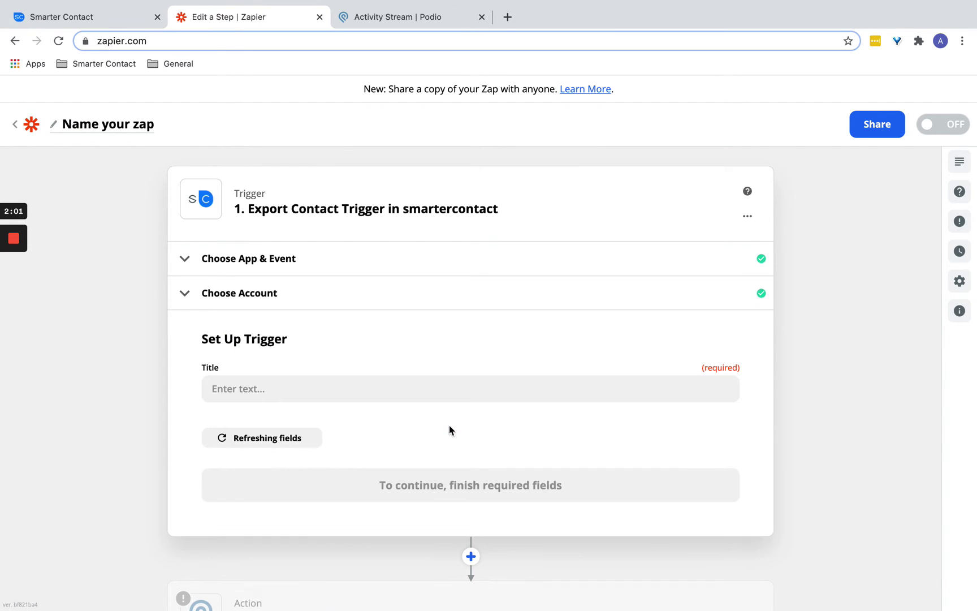
pyautogui.click(447, 383)
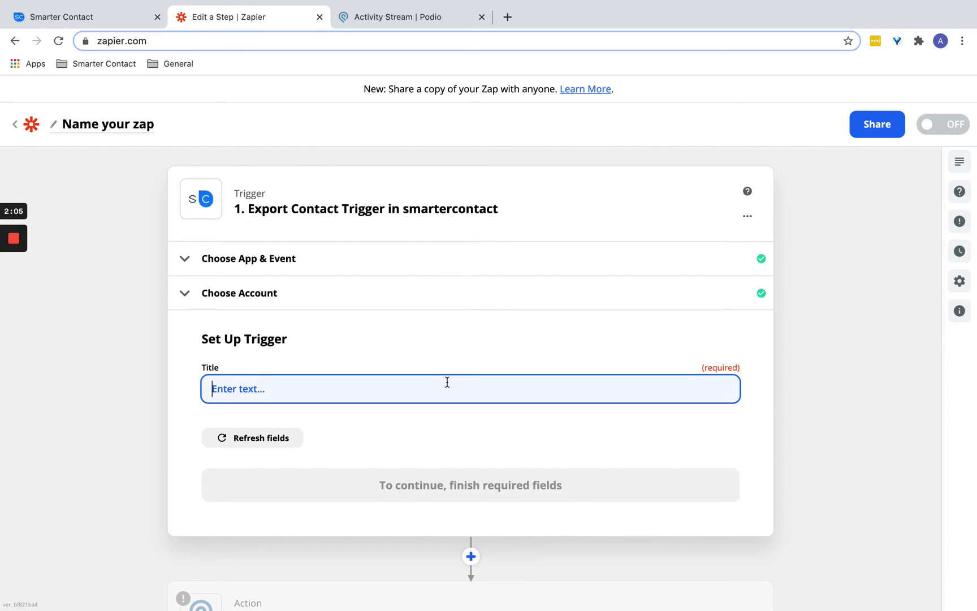
pyautogui.write('SC Test Zap 1')
pyautogui.click(527, 445)
pyautogui.click(447, 485)
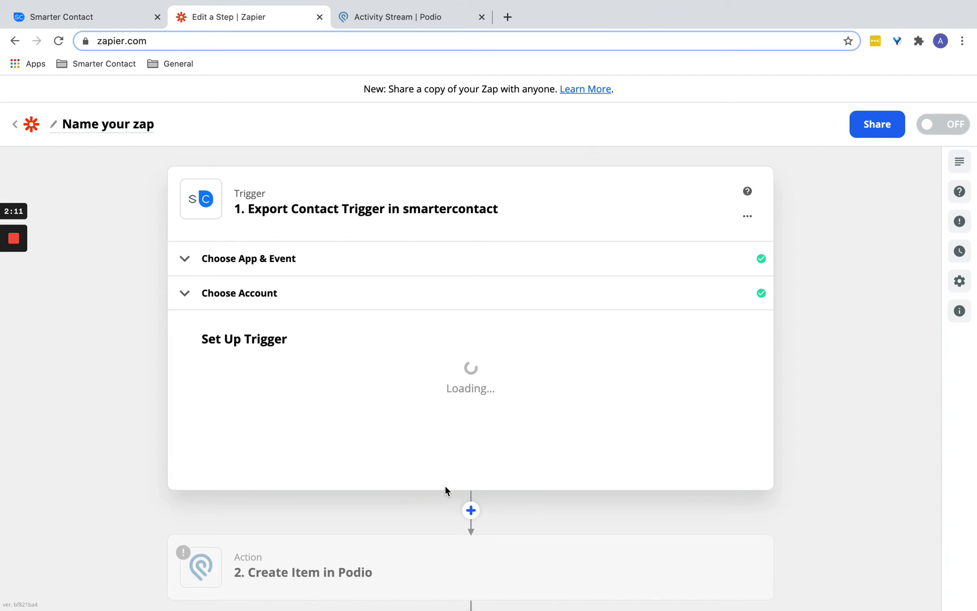
# Test the trigger to fetch sample Export Contact A and accept it.
pyautogui.scroll(-3, 445, 487)
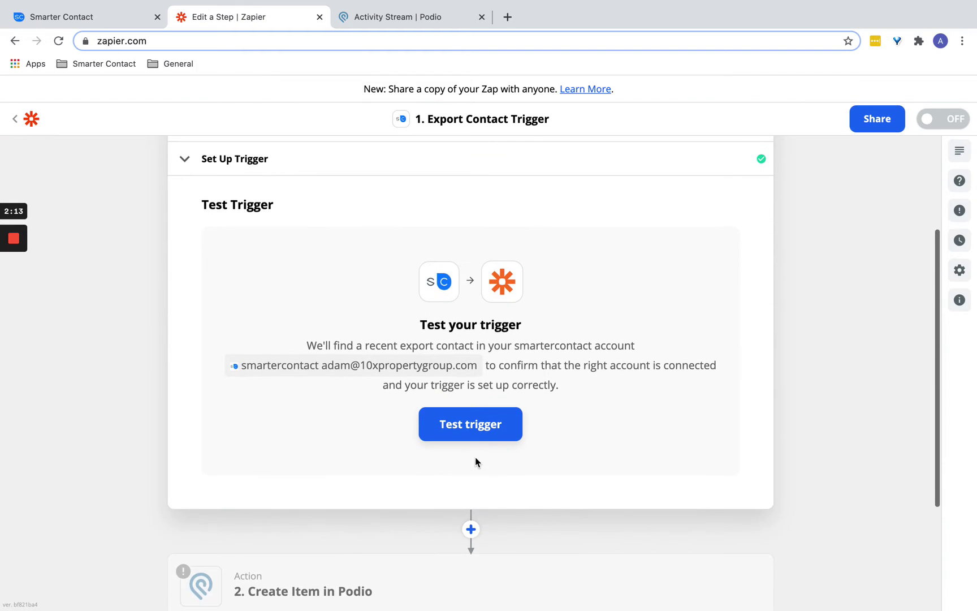
pyautogui.click(473, 424)
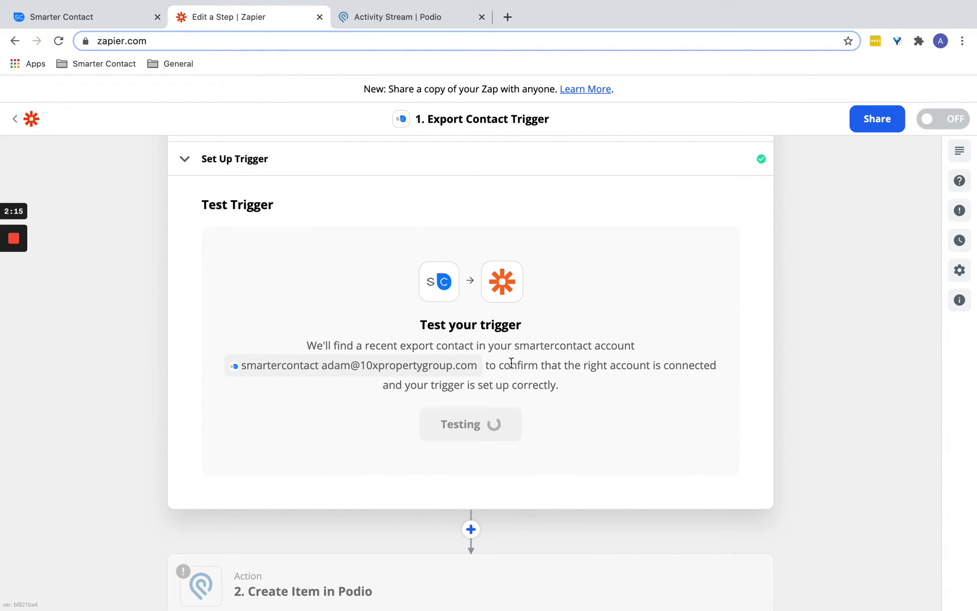
pyautogui.scroll(-10, 381, 436)
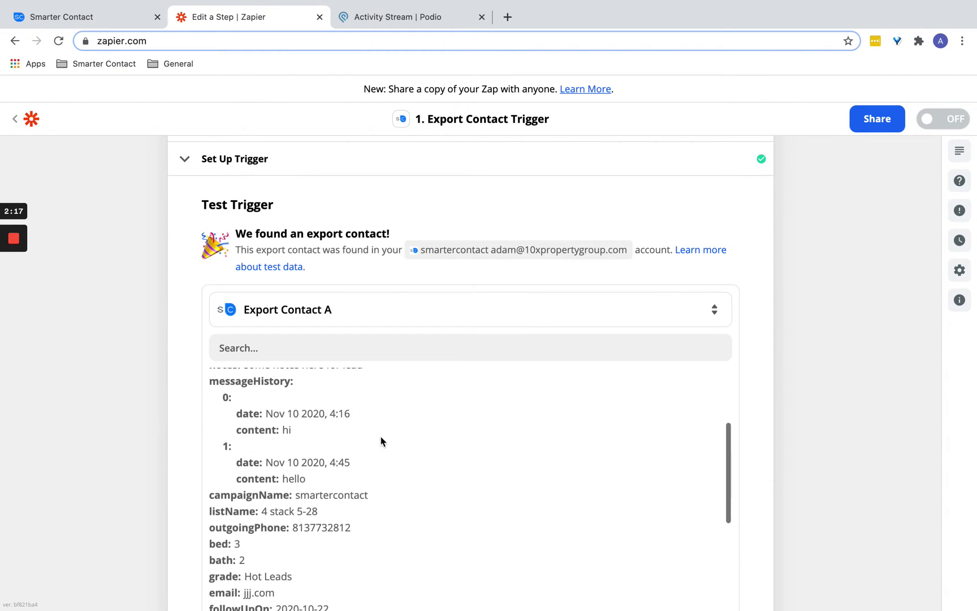
pyautogui.scroll(-5, 491, 408)
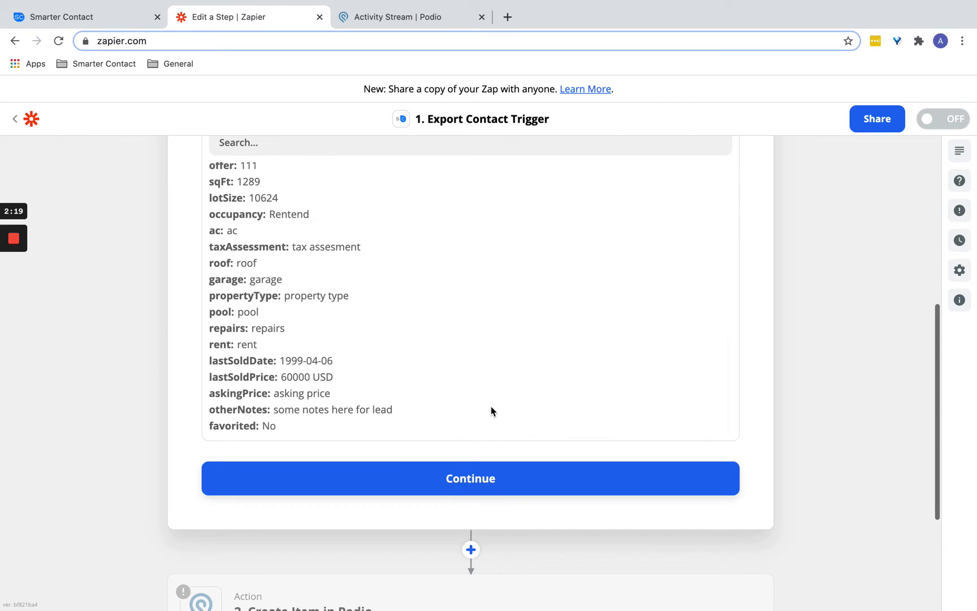
pyautogui.click(443, 485)
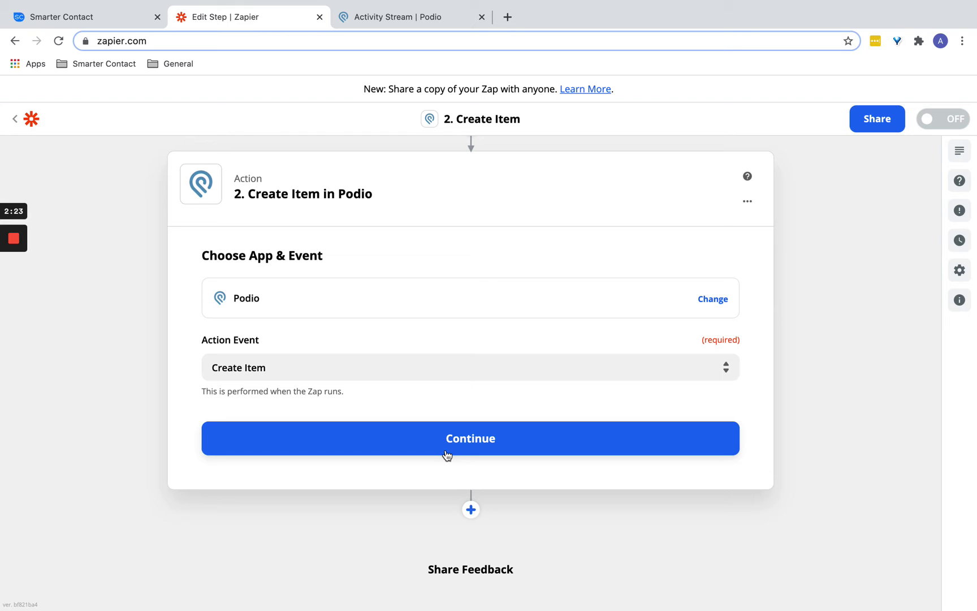
# Choose Create Item as the Podio action event and confirm the existing Podio account.
pyautogui.click(462, 366)
pyautogui.click(408, 418)
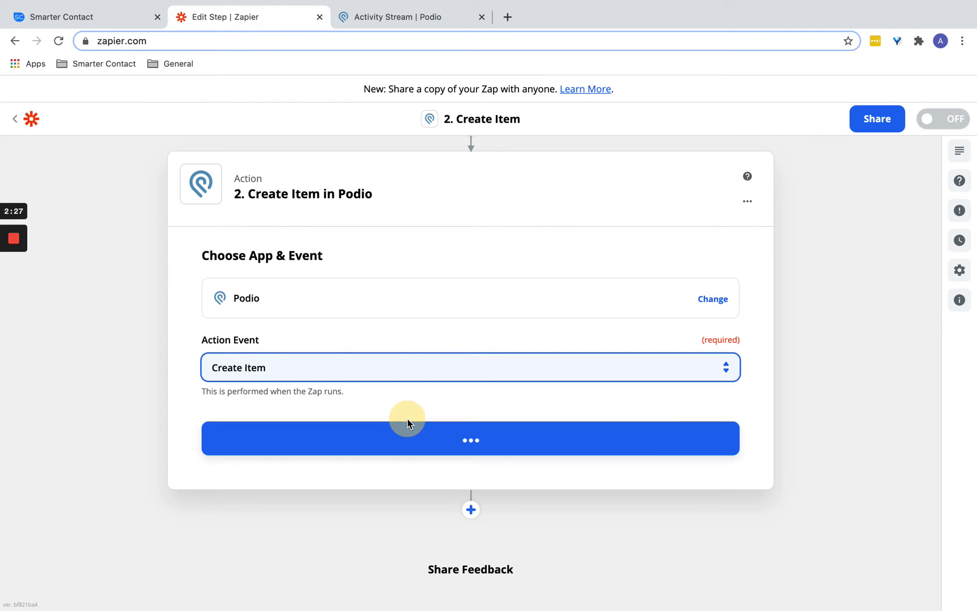
pyautogui.click(394, 448)
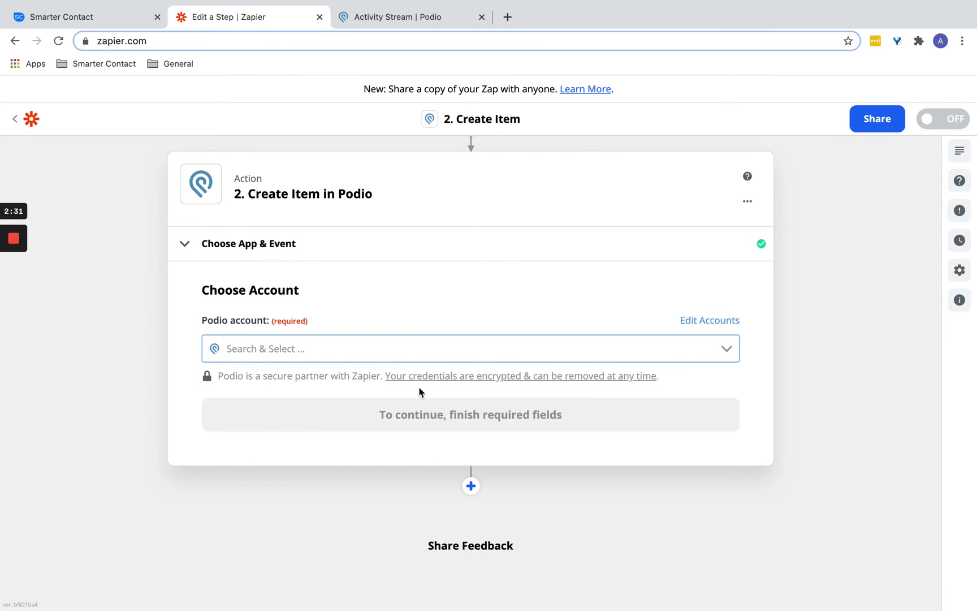
pyautogui.click(442, 359)
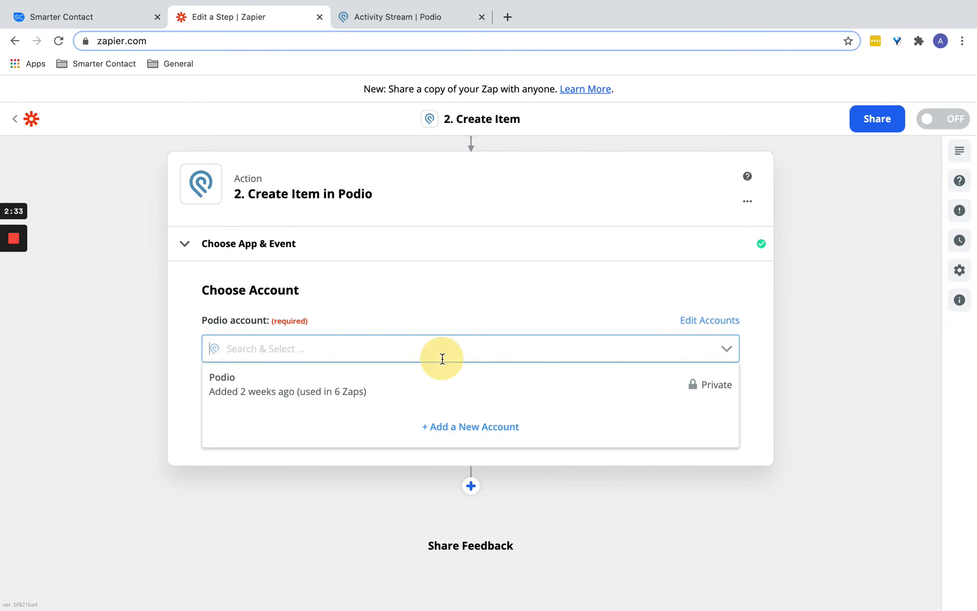
pyautogui.click(435, 392)
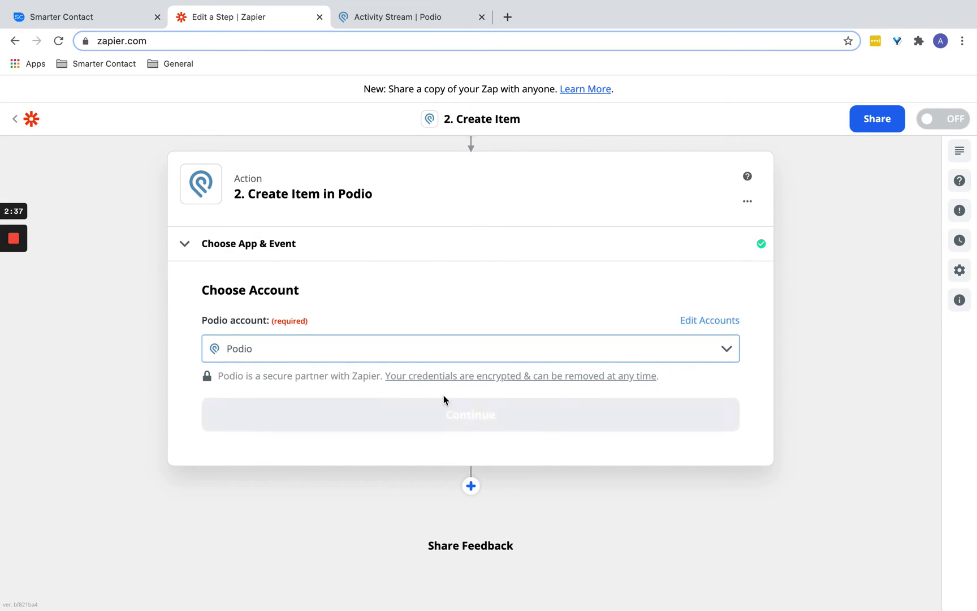
pyautogui.click(461, 414)
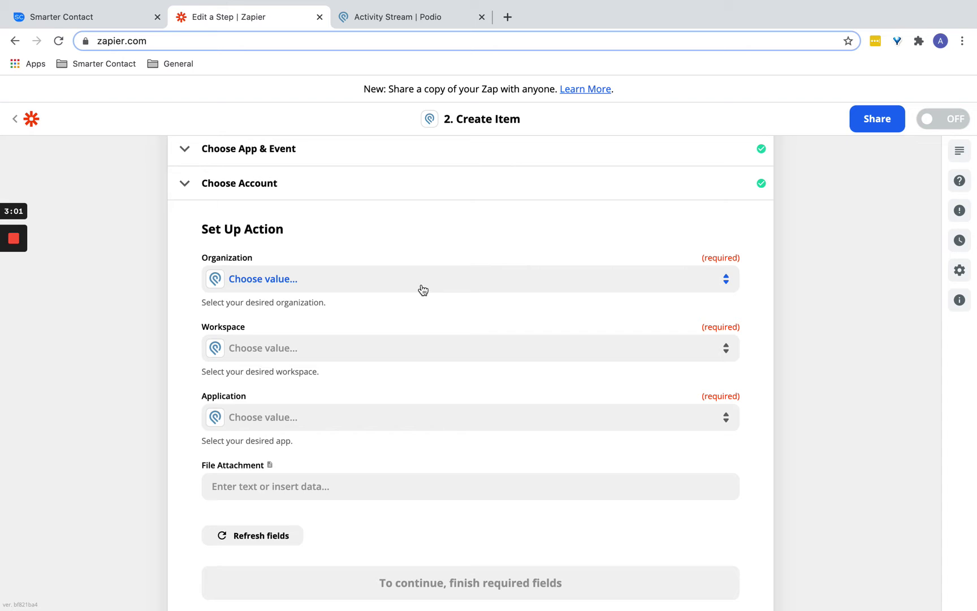
# Select 10X Property Group, the [NEW] Real Estate Pack workspace and the Incoming Requests application.
pyautogui.click(422, 289)
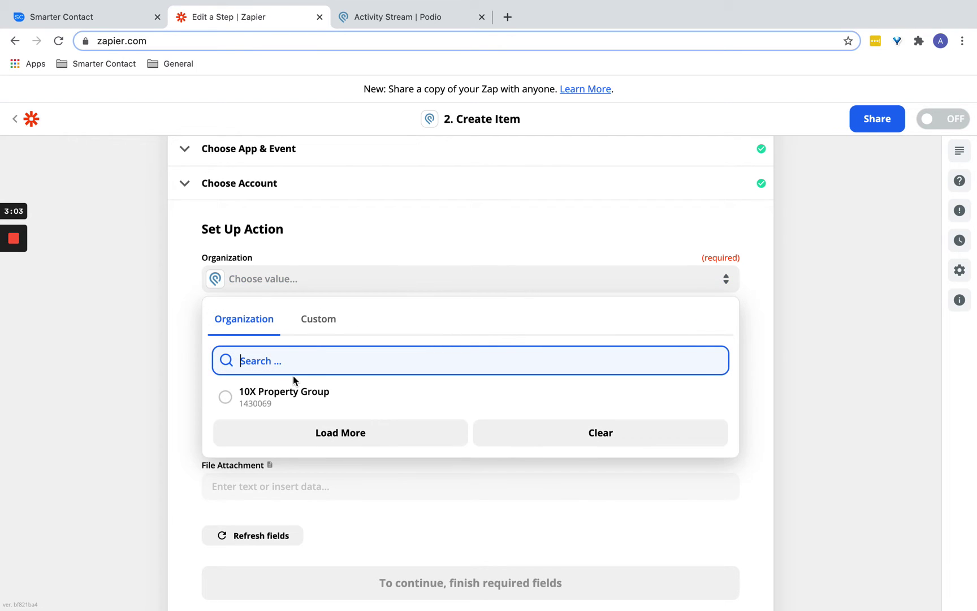
pyautogui.click(288, 397)
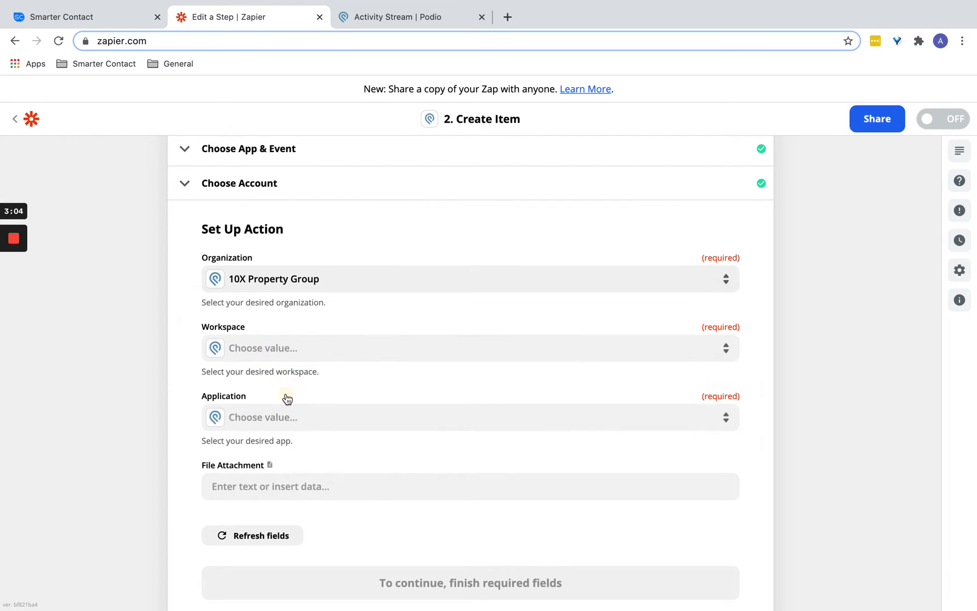
pyautogui.click(357, 345)
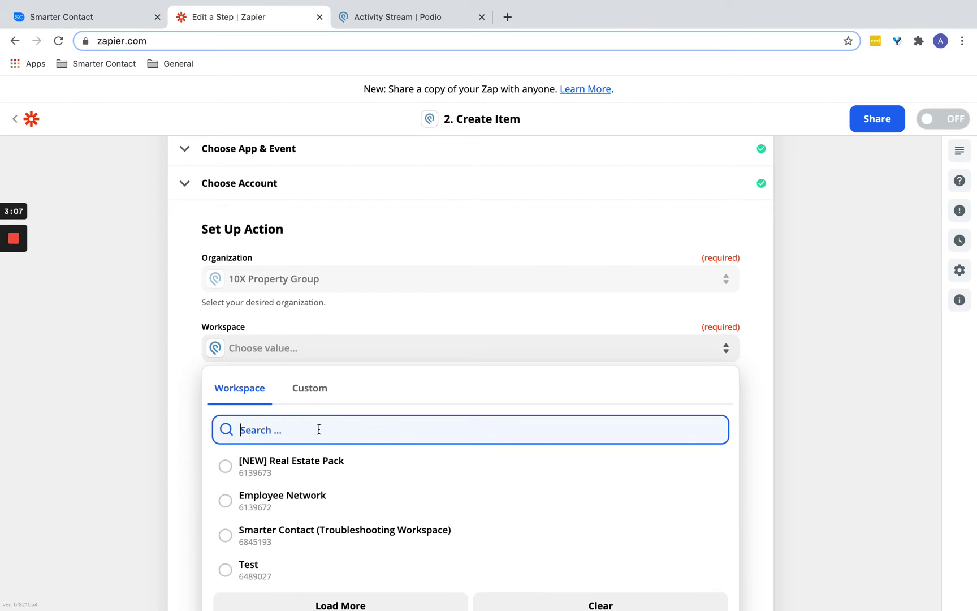
pyautogui.click(321, 473)
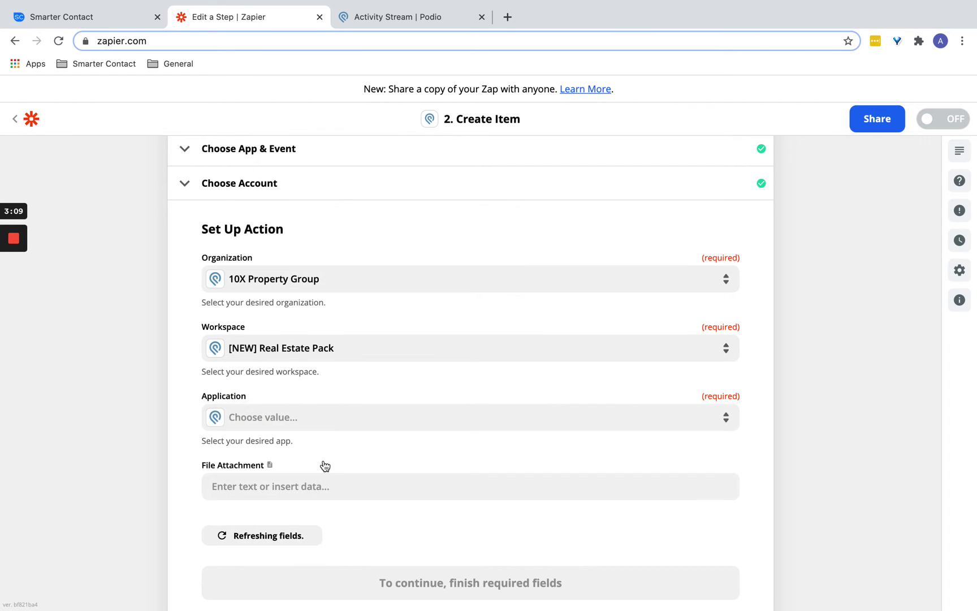
pyautogui.scroll(-3, 328, 458)
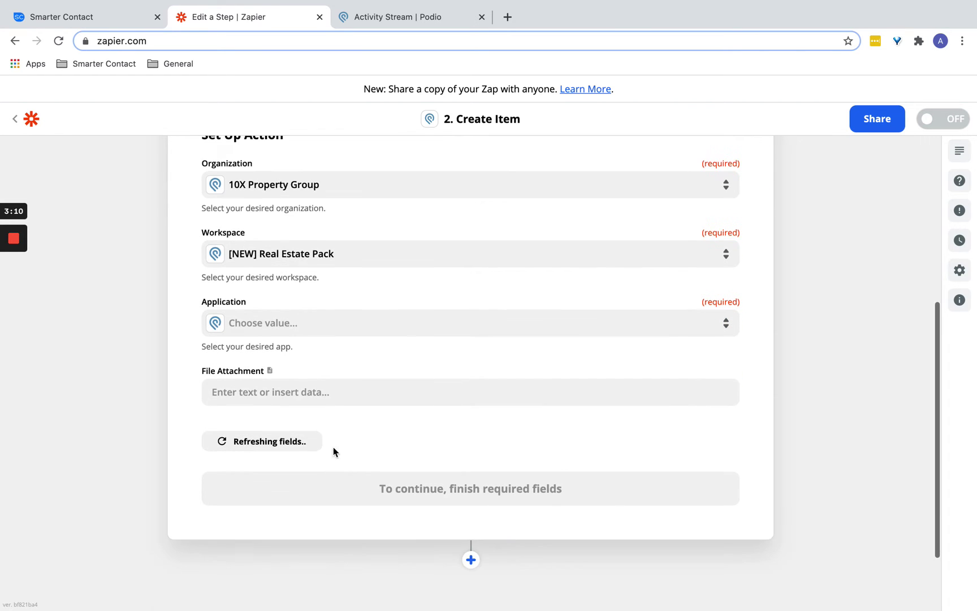
pyautogui.click(333, 328)
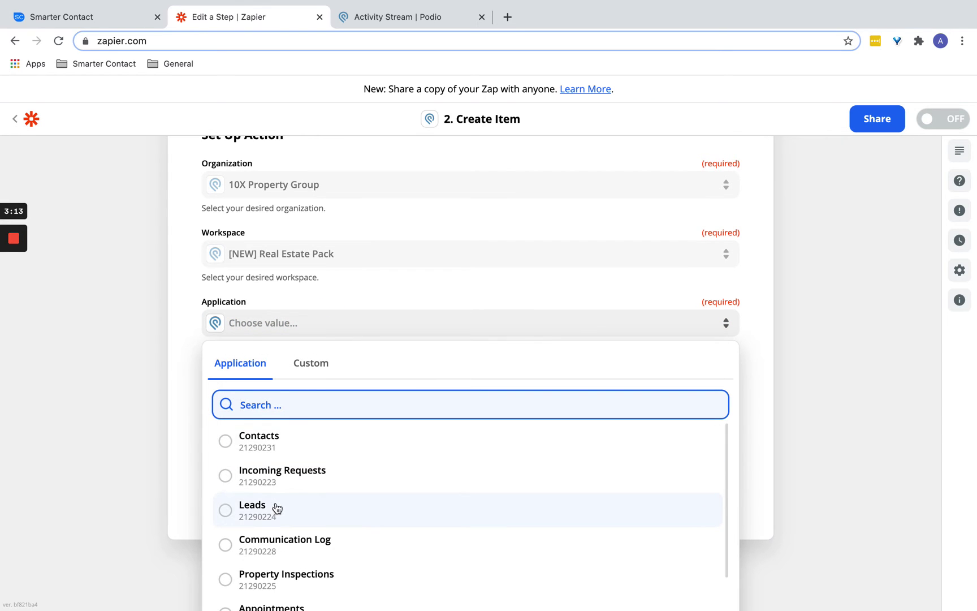
pyautogui.click(317, 490)
pyautogui.scroll(-2, 395, 402)
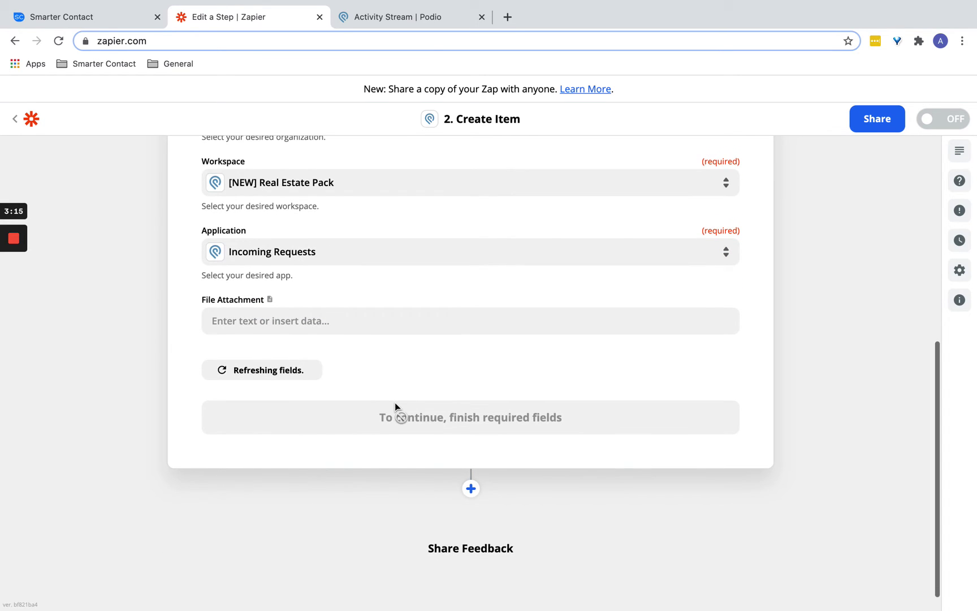
pyautogui.scroll(-2, 369, 434)
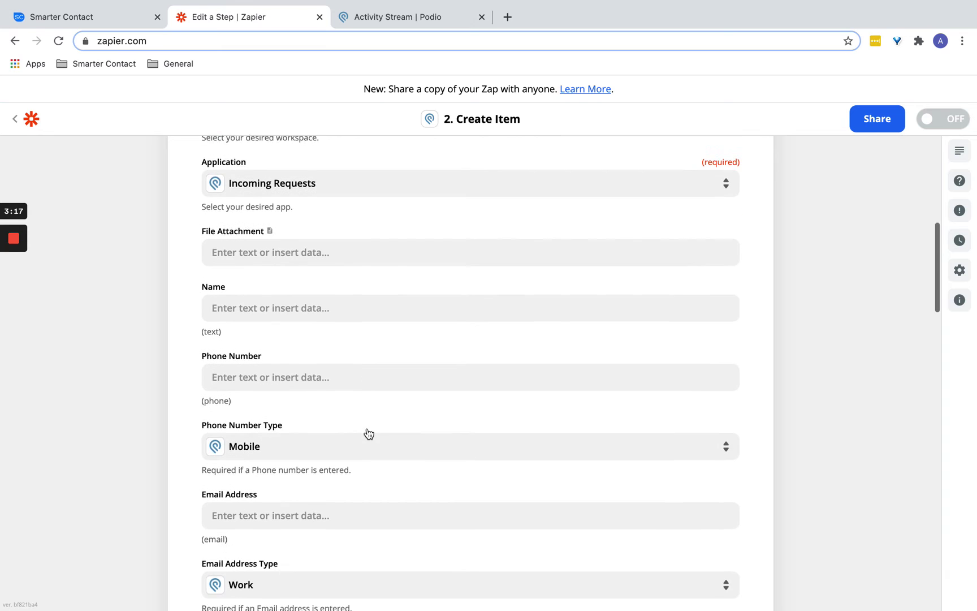
# Insert '1. First Name' then '1. Last Name' from the trigger data into the Name field.
pyautogui.click(298, 310)
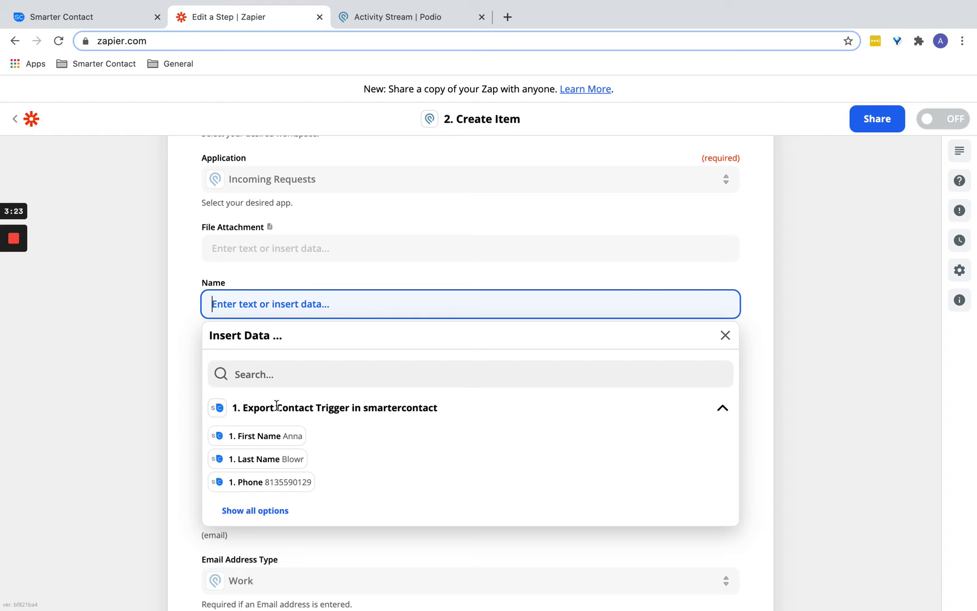
pyautogui.click(269, 437)
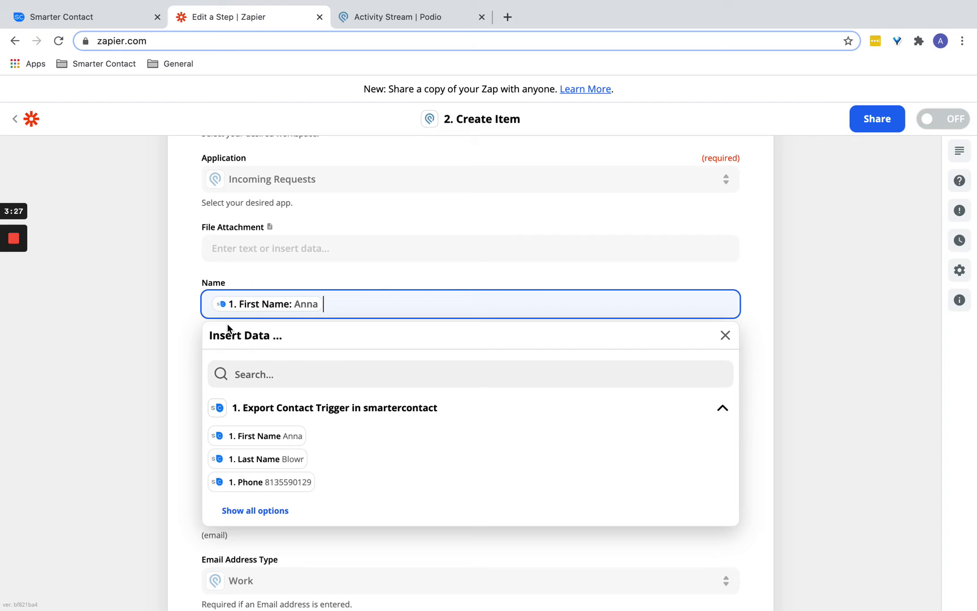
pyautogui.click(98, 357)
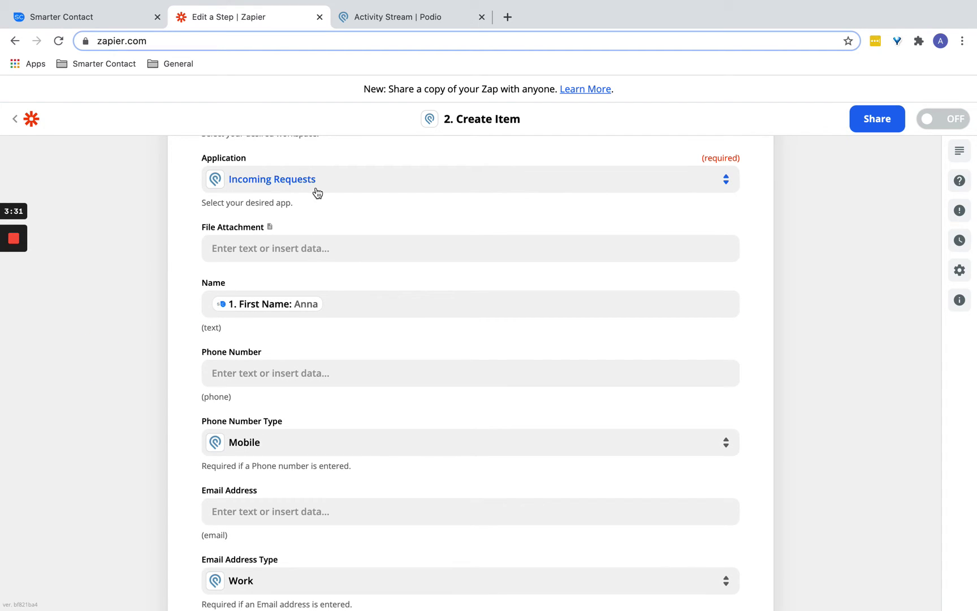
pyautogui.scroll(1, 310, 201)
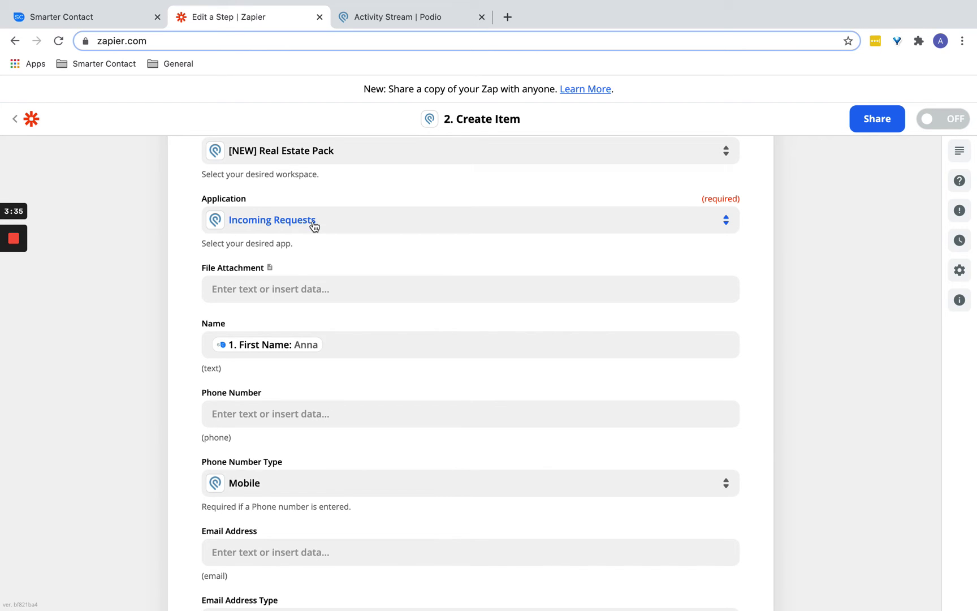
pyautogui.scroll(-2, 277, 395)
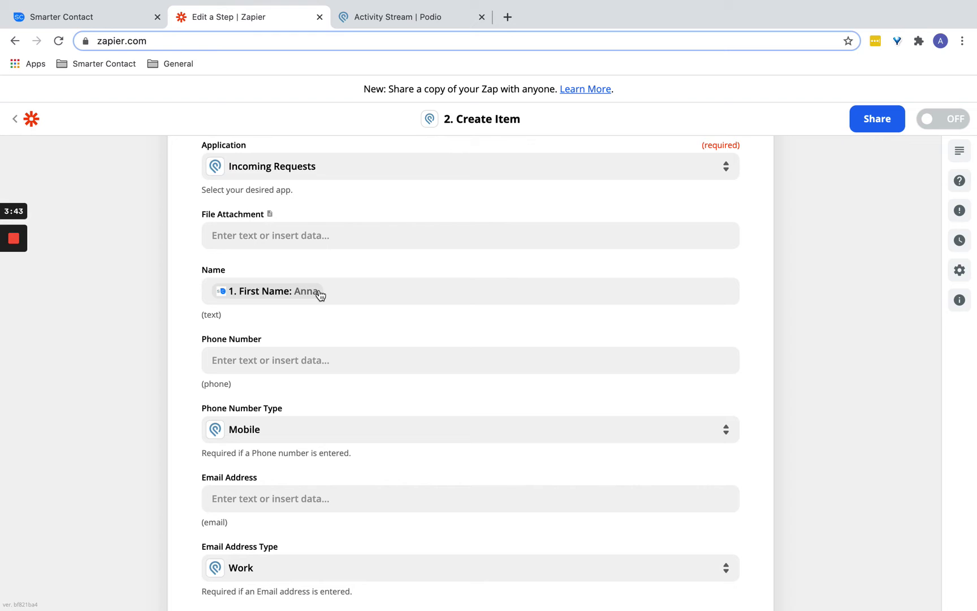
pyautogui.click(339, 292)
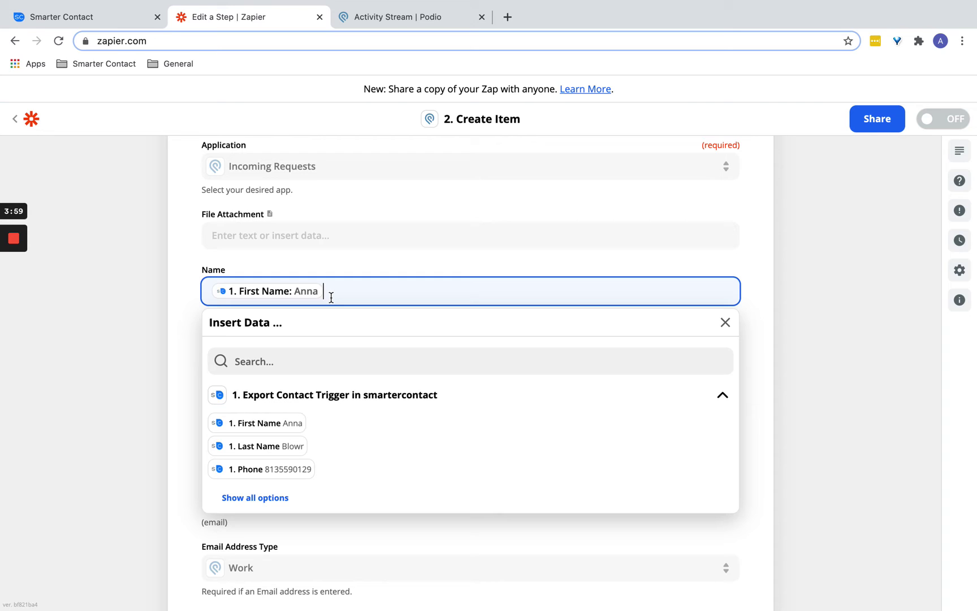
pyautogui.click(259, 445)
pyautogui.click(122, 327)
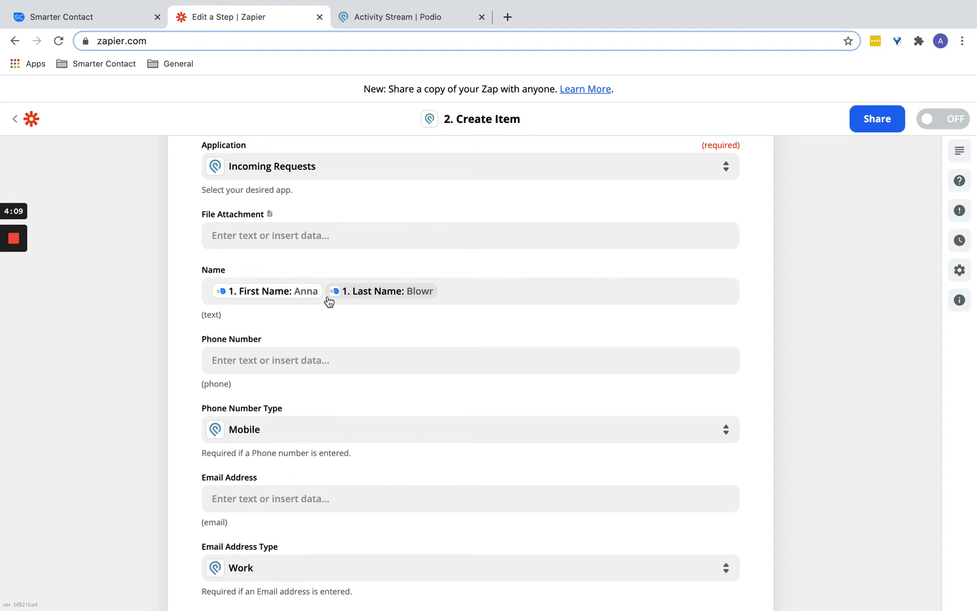
pyautogui.scroll(-1, 303, 362)
# Map the lead's phone to Phone Number and email to Email Address.
pyautogui.click(338, 316)
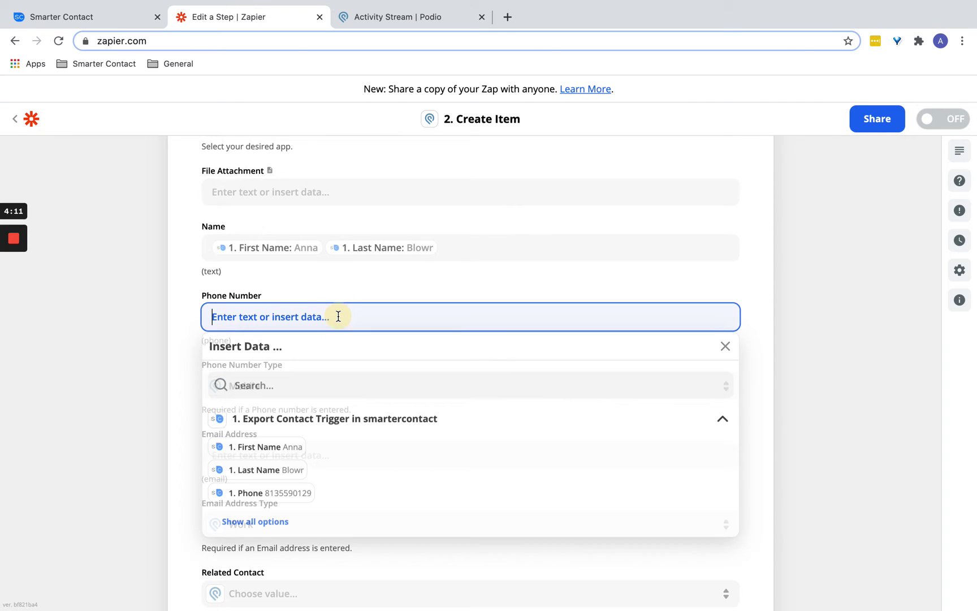
pyautogui.click(290, 499)
pyautogui.click(158, 375)
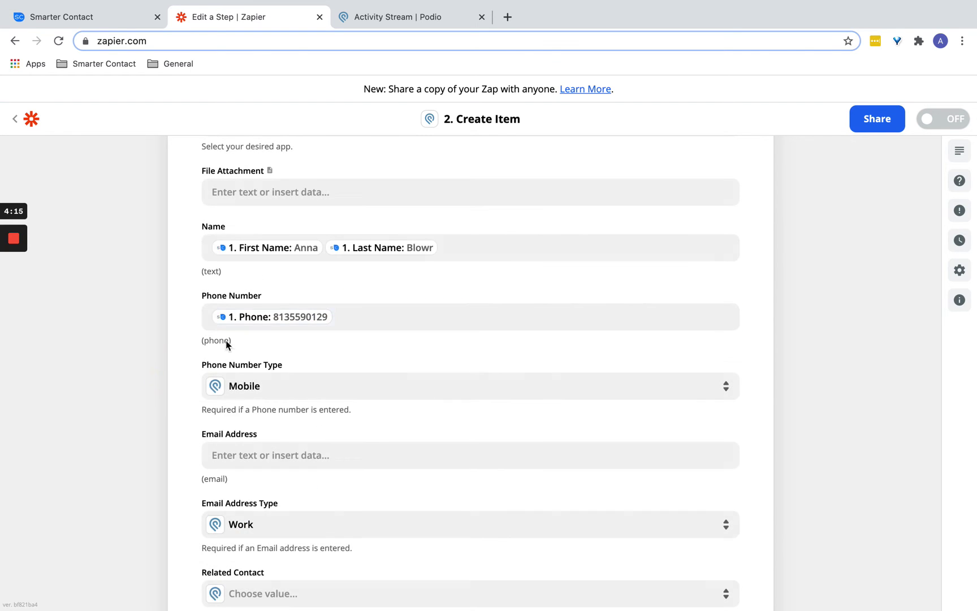
pyautogui.scroll(-1, 290, 394)
pyautogui.click(286, 395)
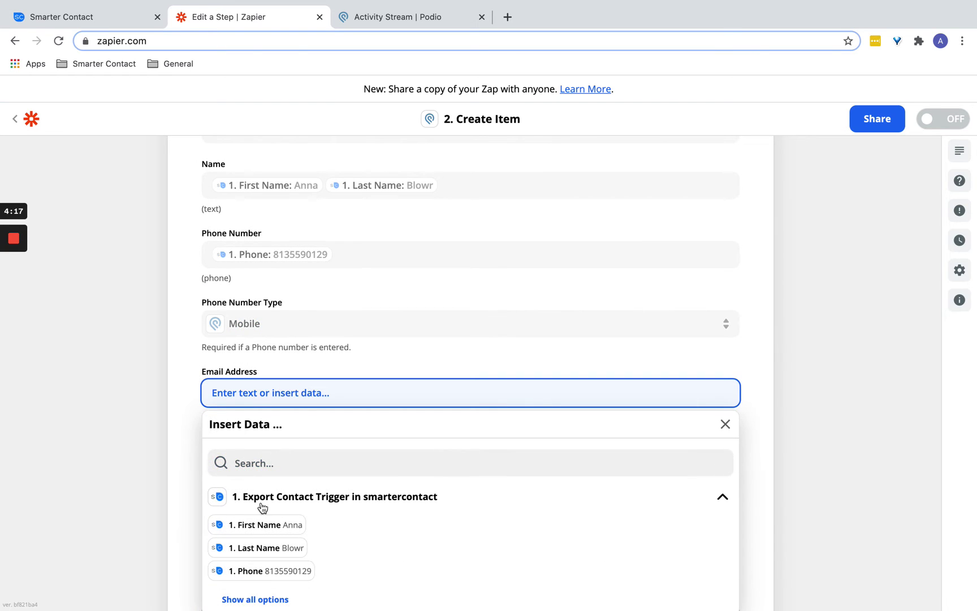
pyautogui.click(248, 599)
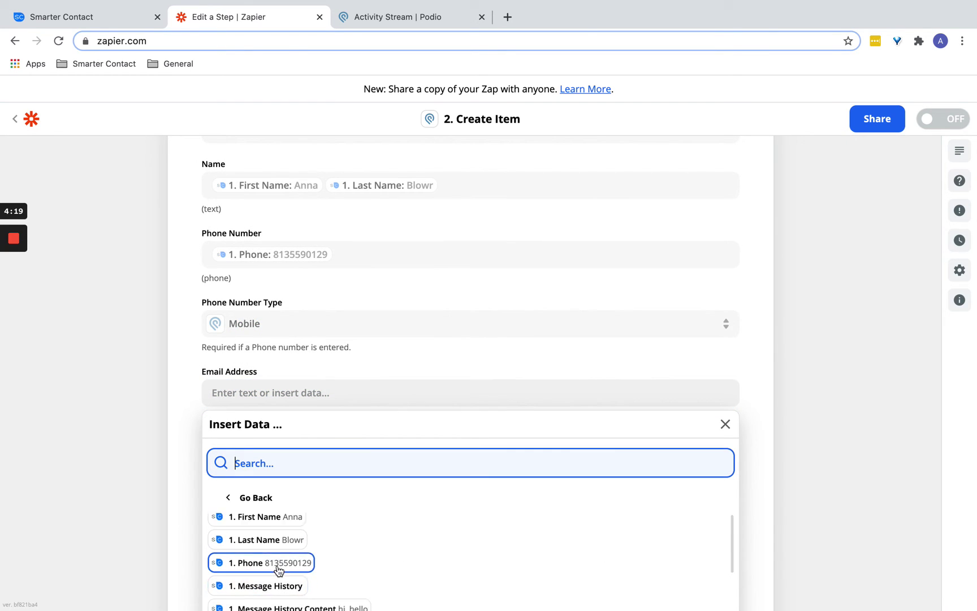
pyautogui.scroll(-3, 288, 548)
pyautogui.scroll(2, 297, 530)
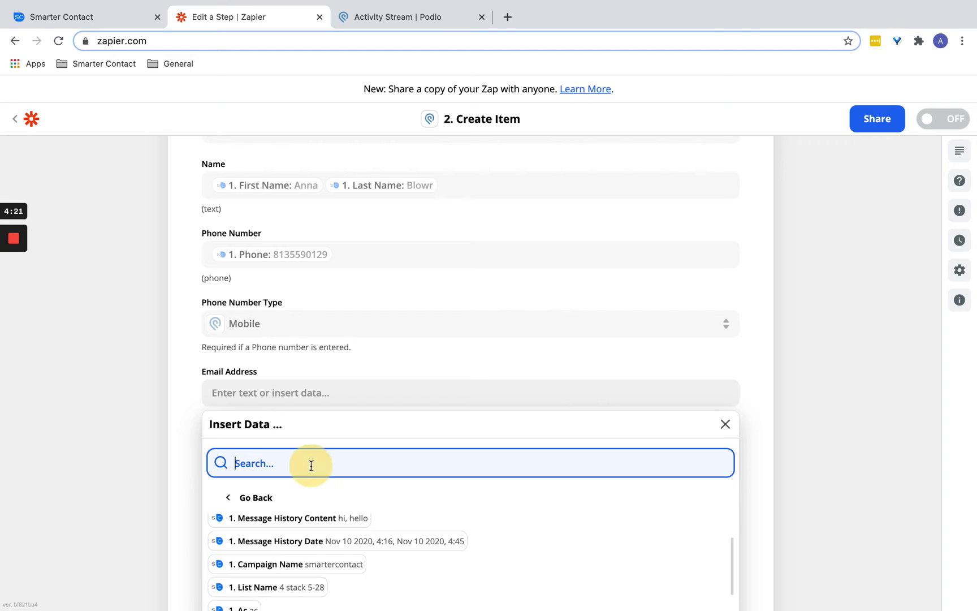
pyautogui.write('emai')
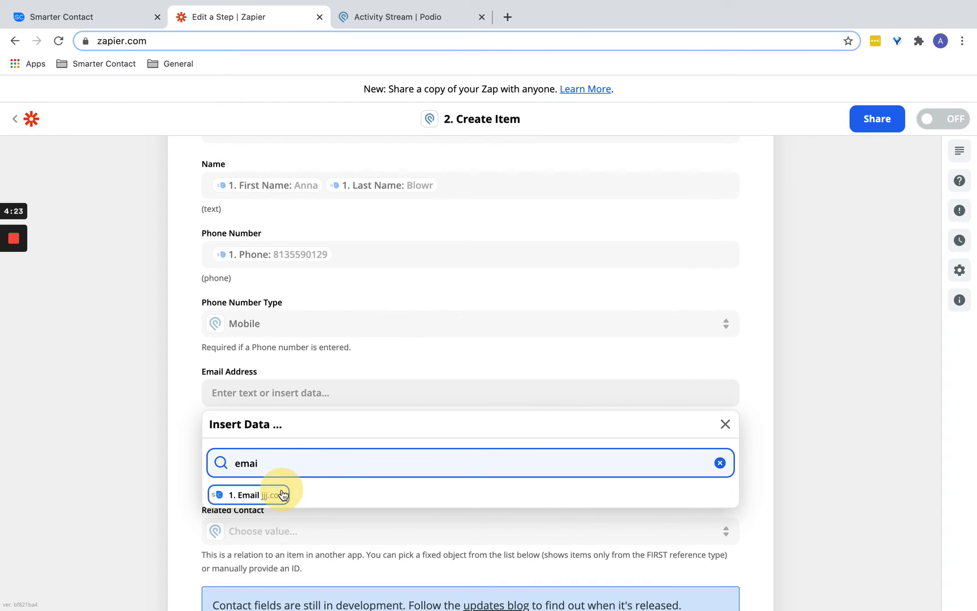
pyautogui.click(283, 495)
pyautogui.click(133, 406)
# Fill the Address field with the lead's Full Property Address.
pyautogui.scroll(-5, 275, 499)
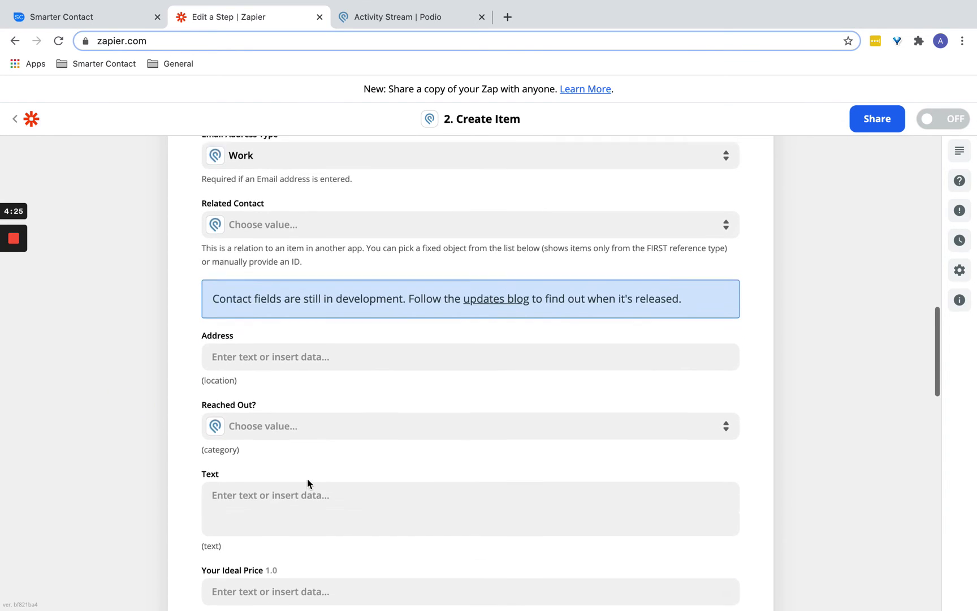
pyautogui.scroll(-1, 311, 473)
pyautogui.click(291, 335)
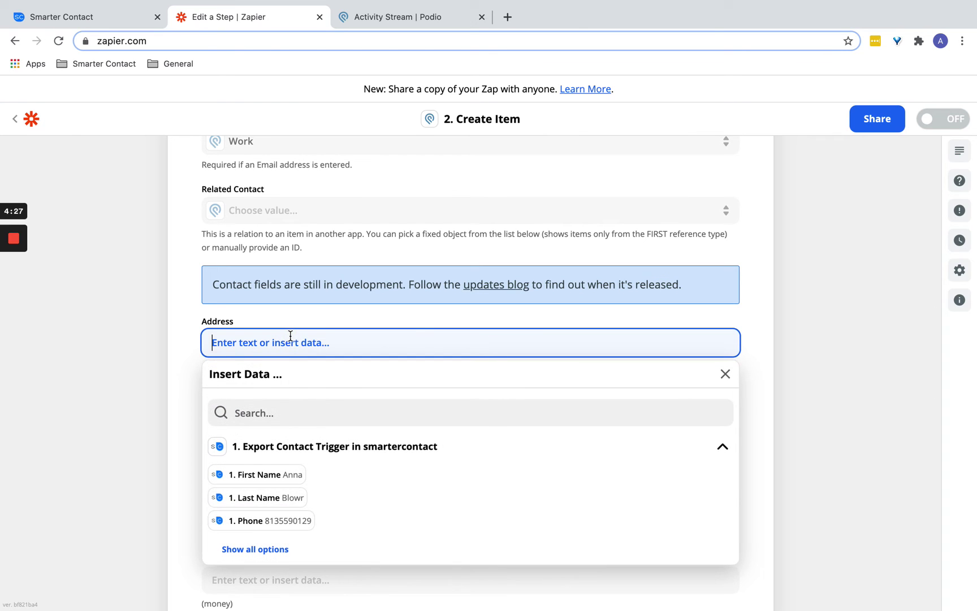
pyautogui.click(260, 549)
pyautogui.scroll(-2, 297, 518)
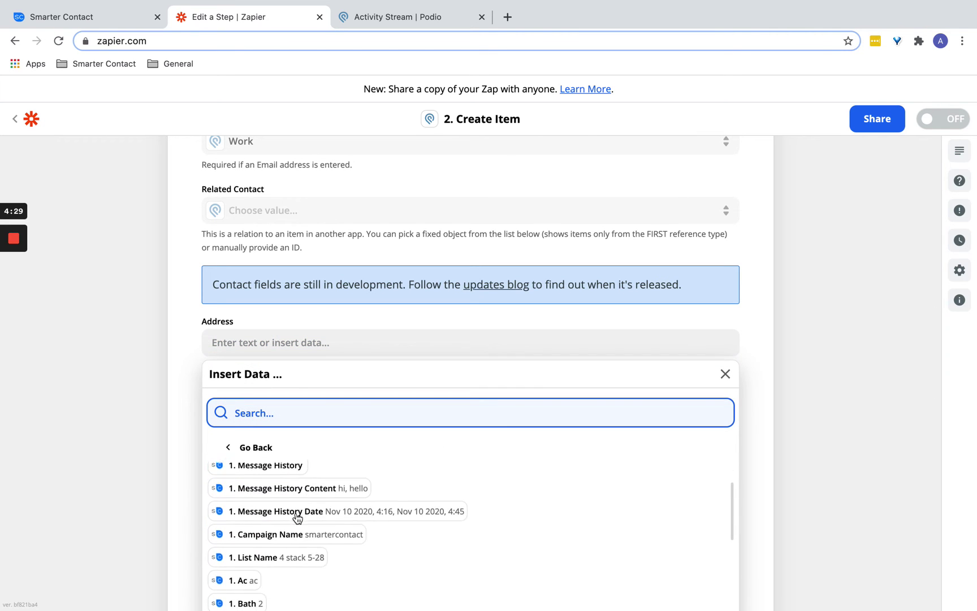
pyautogui.scroll(-1, 295, 517)
pyautogui.click(303, 407)
pyautogui.write('s')
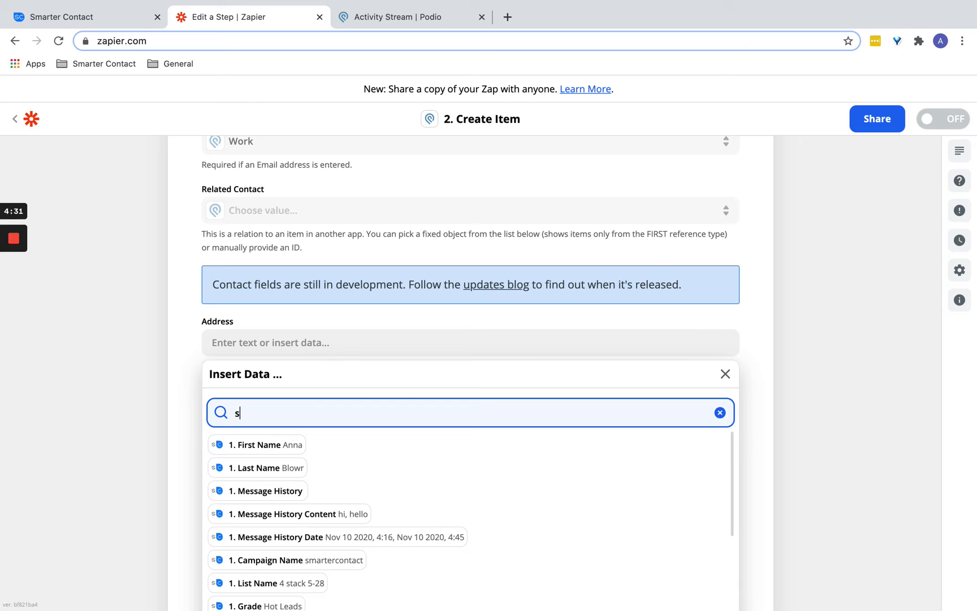
pyautogui.press('BackSpace')
pyautogui.write('addre')
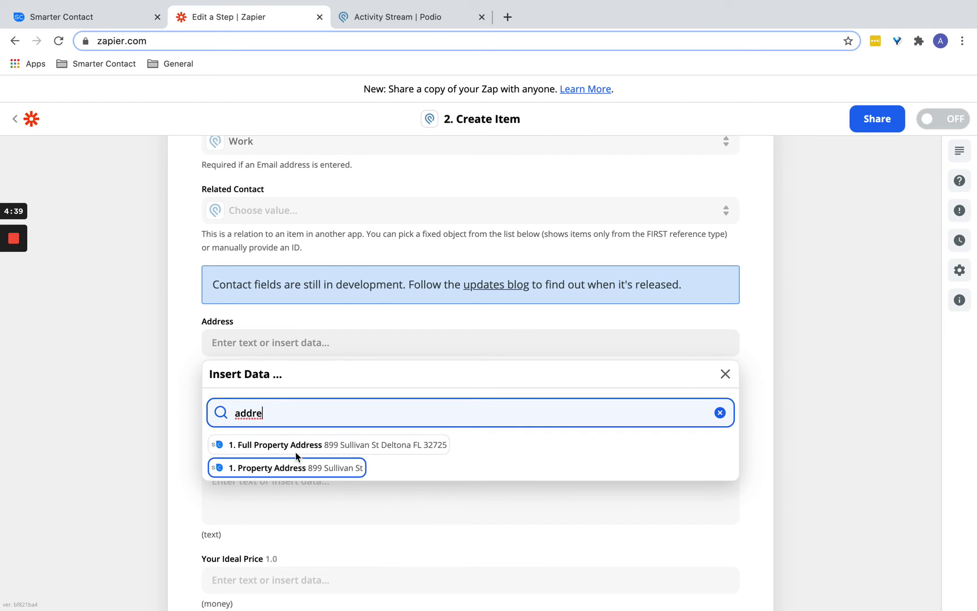
pyautogui.click(317, 446)
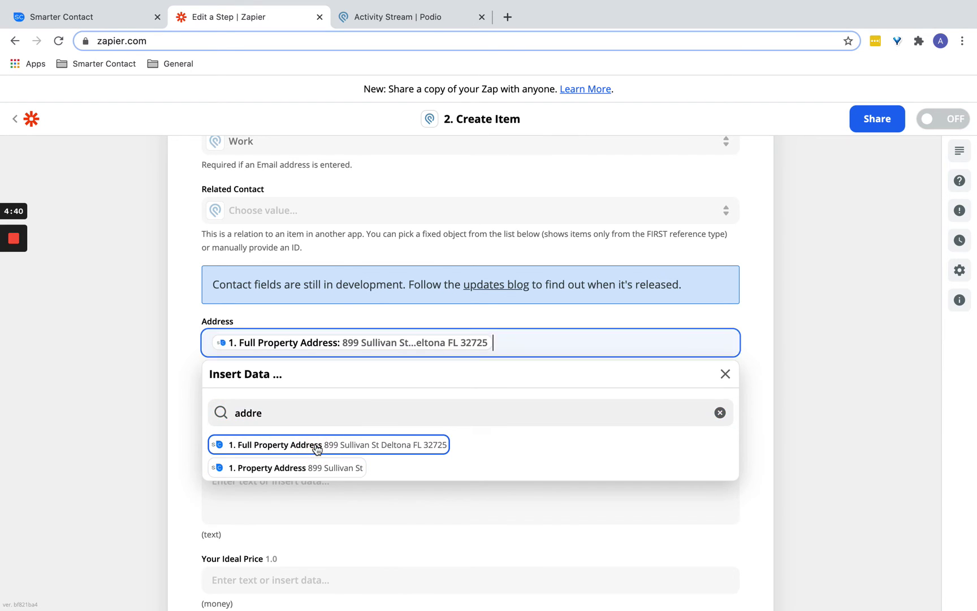
pyautogui.click(143, 386)
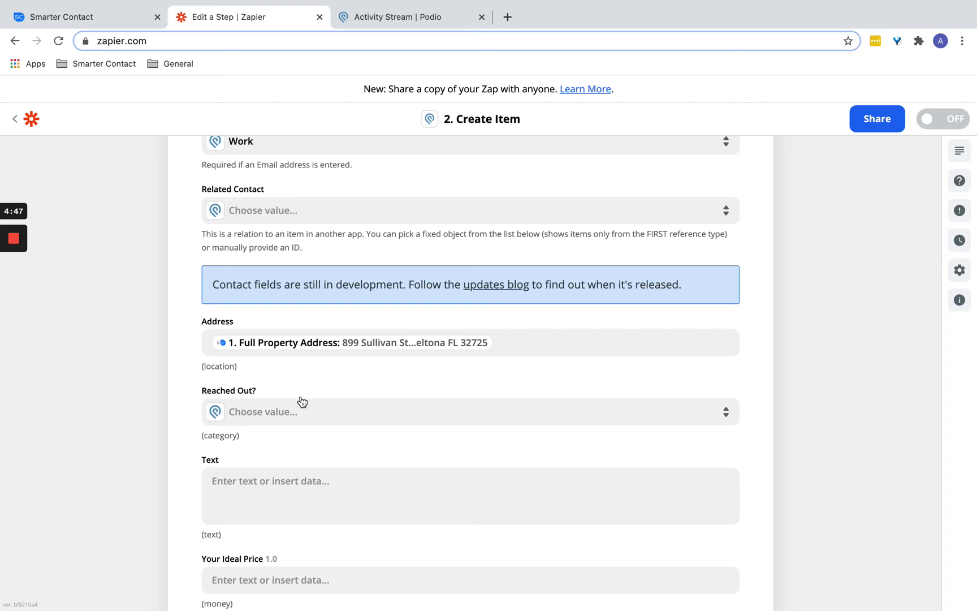
# Fill the Text field with the lead's Message History Content.
pyautogui.scroll(-5, 297, 504)
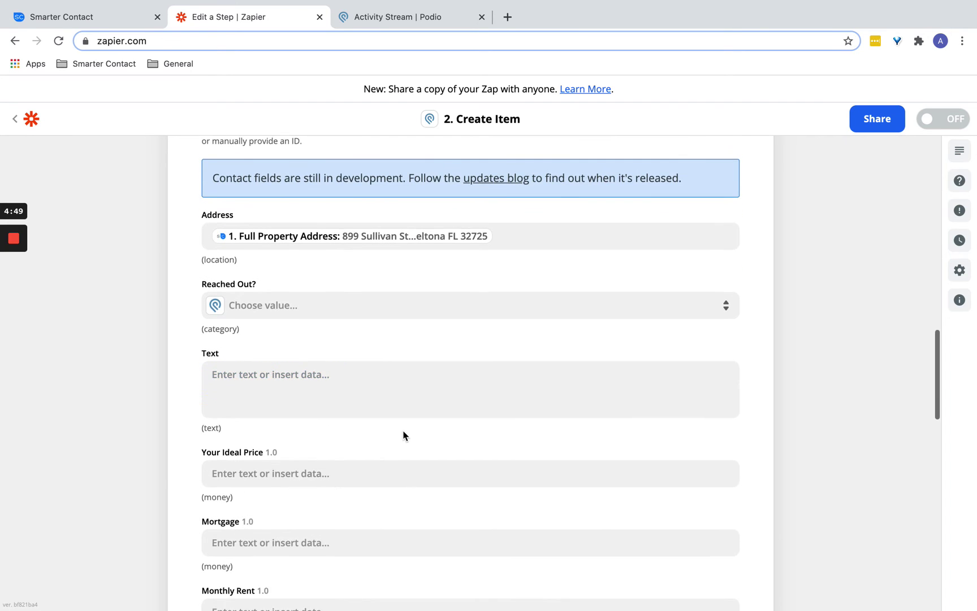
pyautogui.click(374, 323)
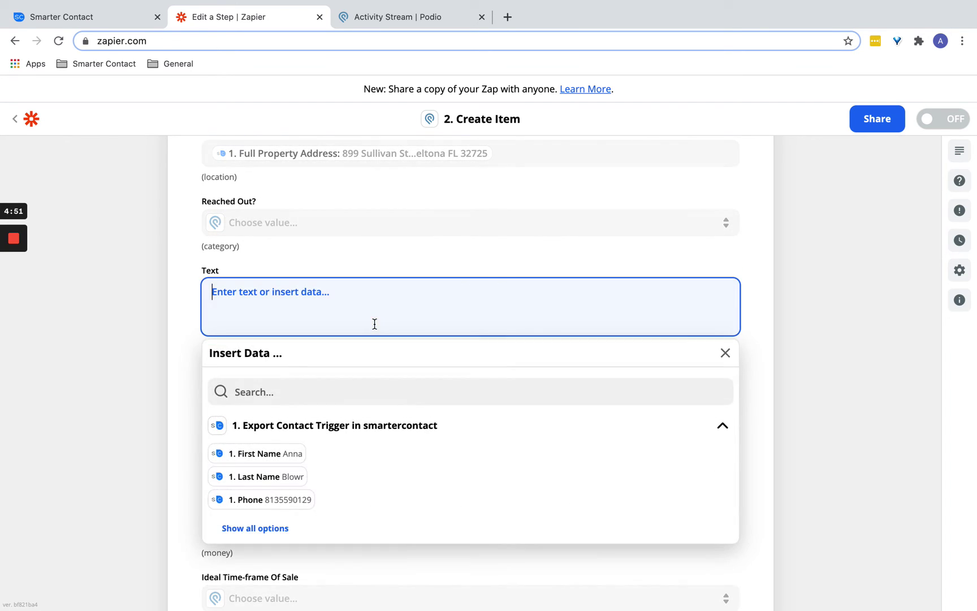
pyautogui.scroll(-1, 285, 496)
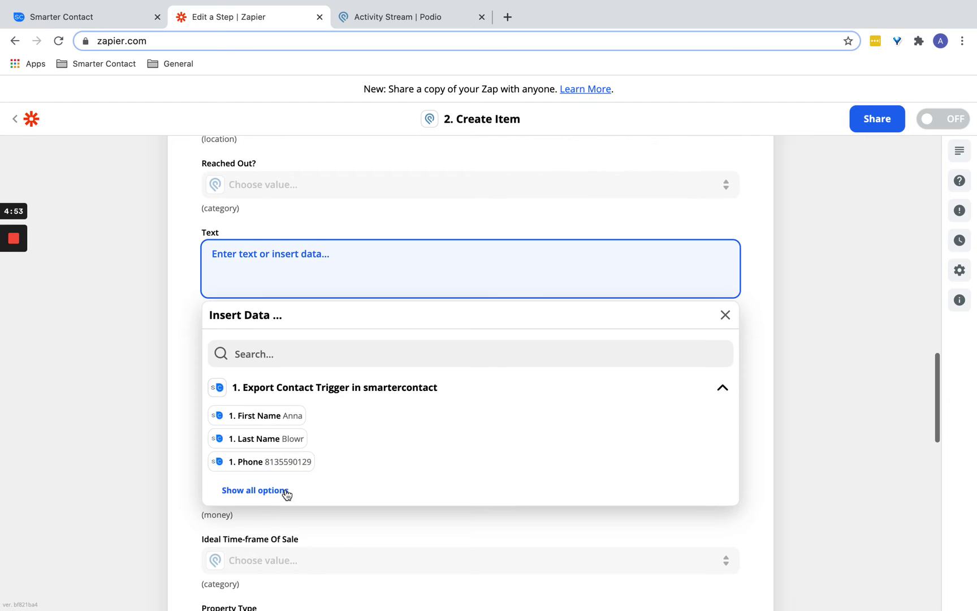
pyautogui.click(255, 492)
pyautogui.scroll(-1, 305, 481)
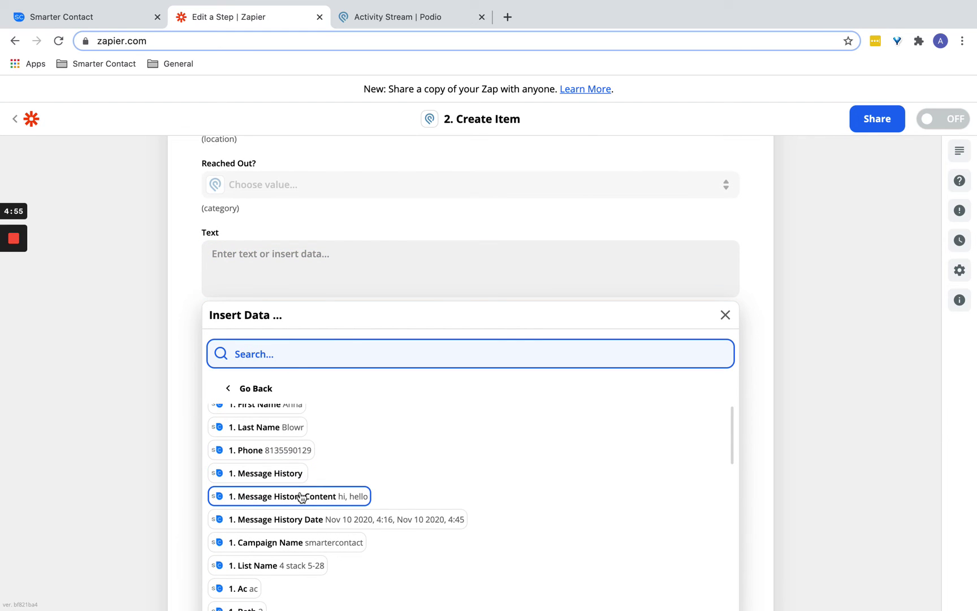
pyautogui.click(300, 496)
pyautogui.click(139, 378)
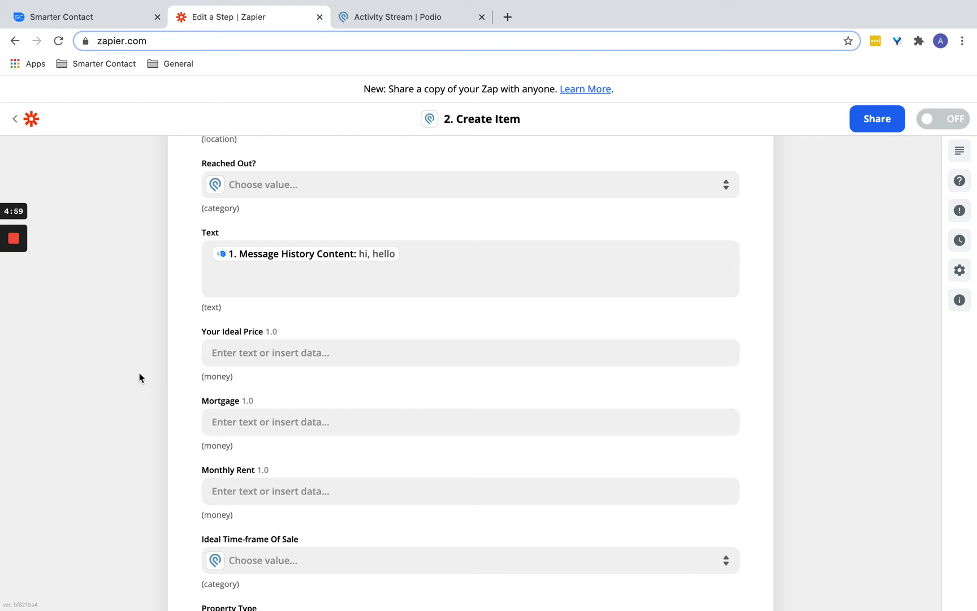
# Fill the Notes field with the lead's Other Notes.
pyautogui.scroll(-5, 303, 360)
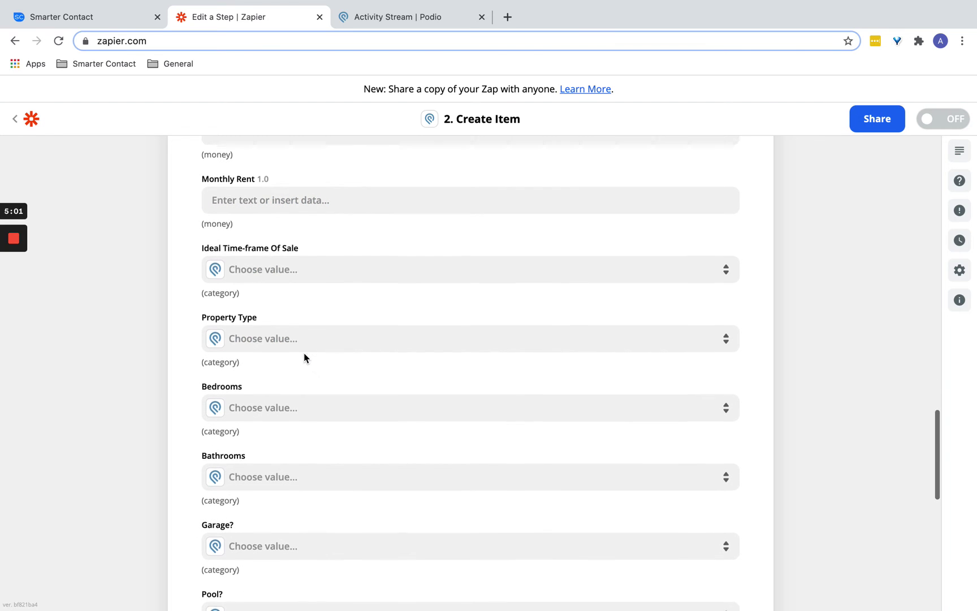
pyautogui.scroll(-5, 304, 357)
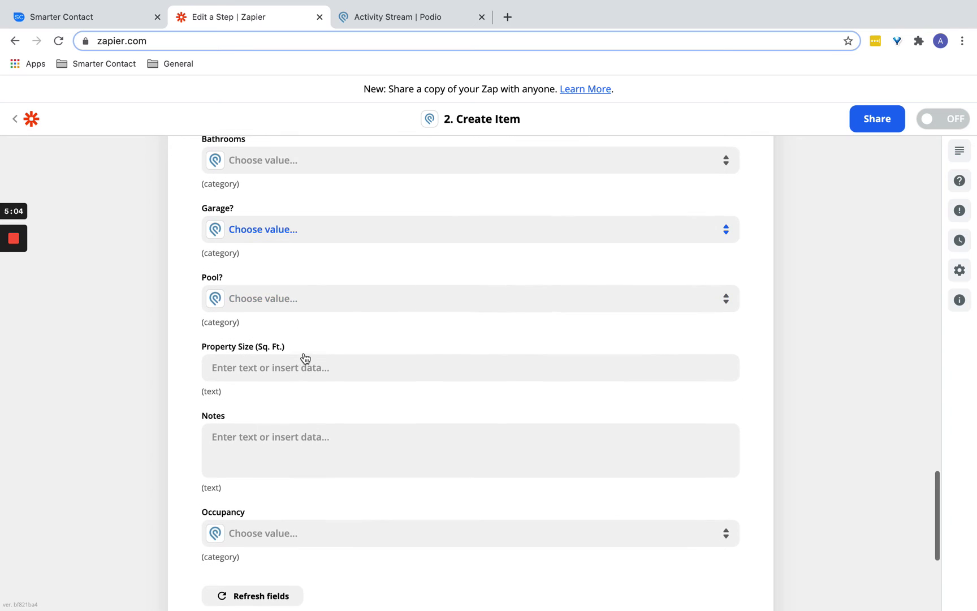
pyautogui.click(301, 452)
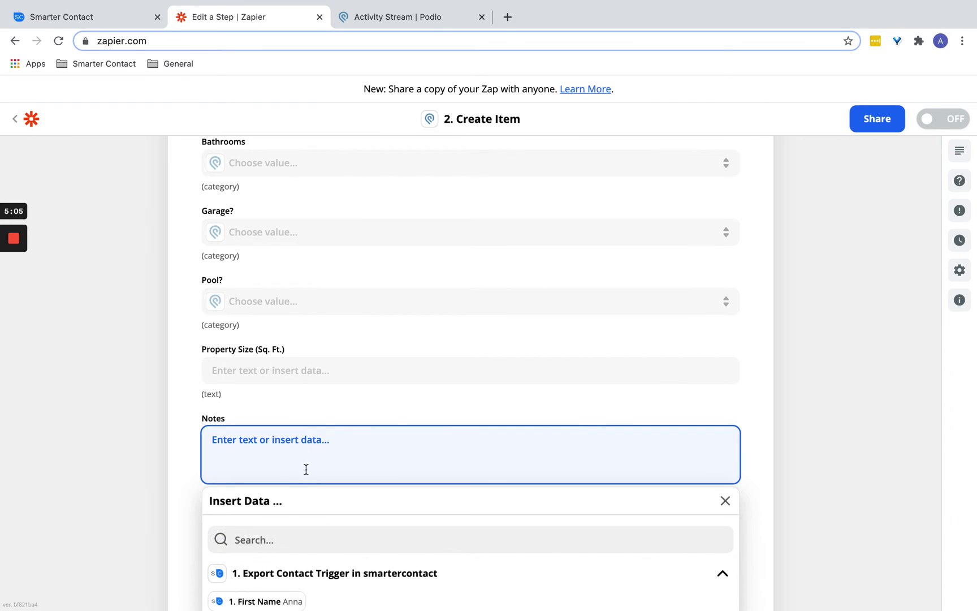
pyautogui.click(313, 364)
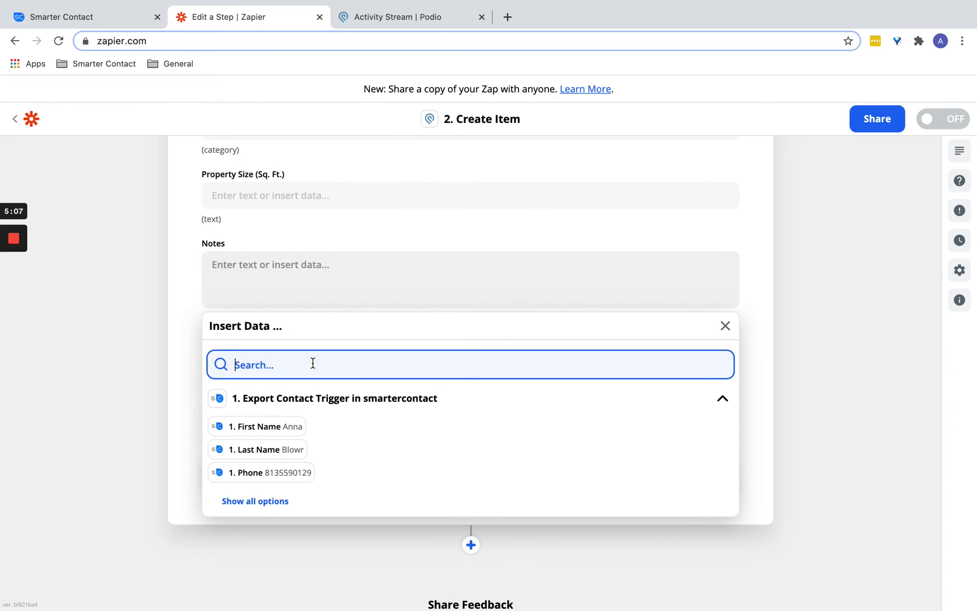
pyautogui.write('notes')
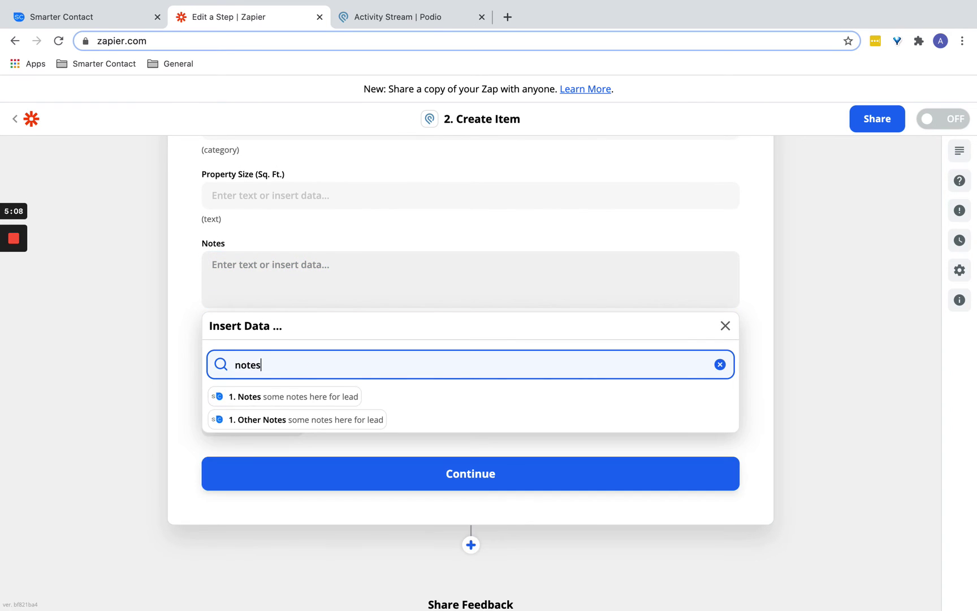
pyautogui.click(269, 421)
pyautogui.click(152, 365)
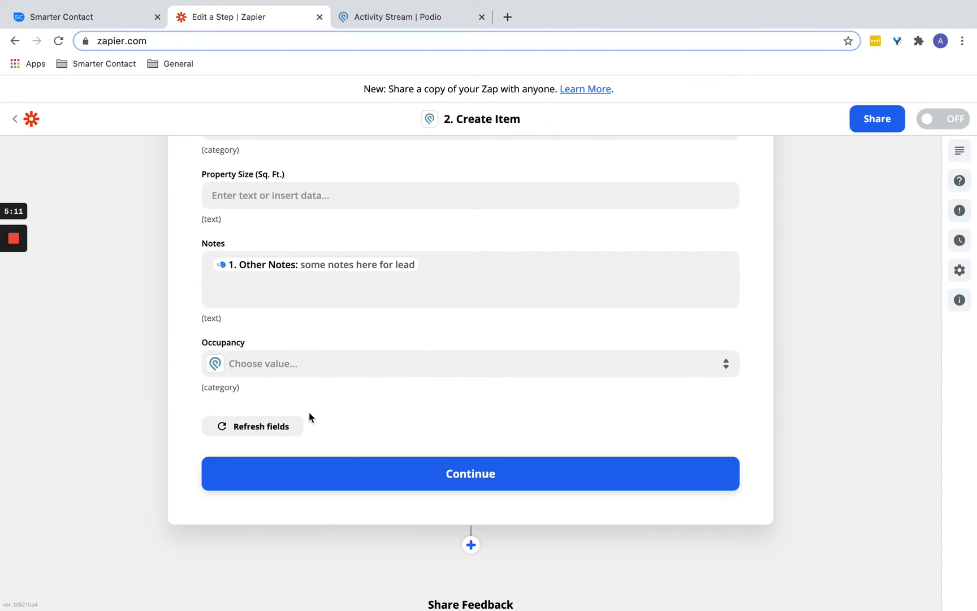
pyautogui.scroll(-3, 352, 417)
# Save the Podio field mapping, send a test item, and turn the zap on.
pyautogui.click(343, 408)
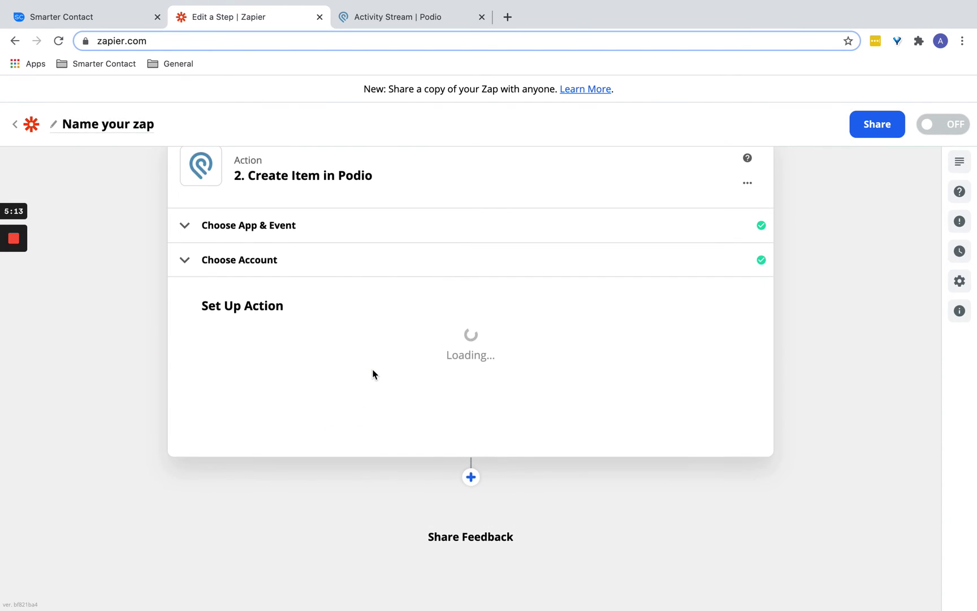
pyautogui.scroll(-6, 449, 464)
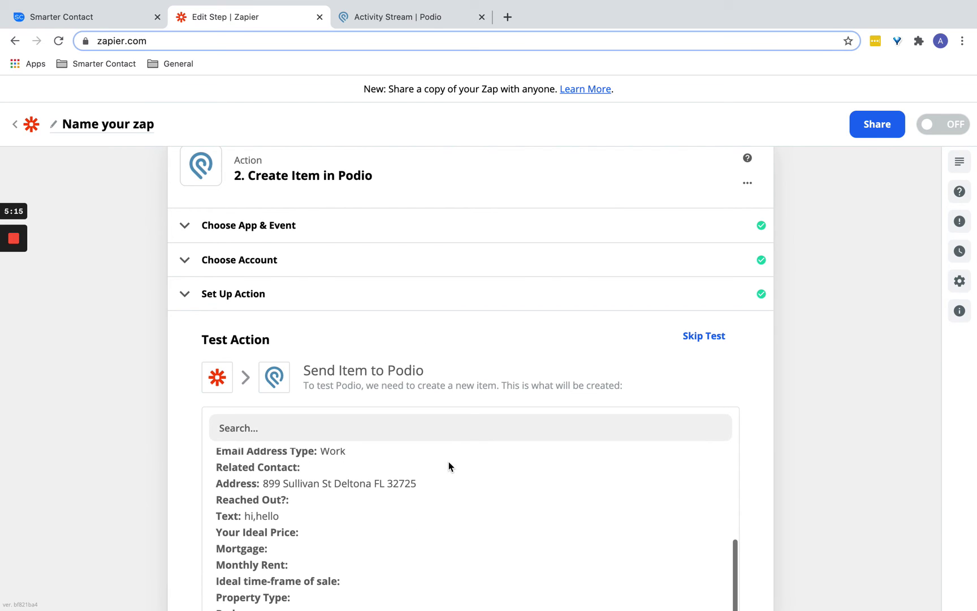
pyautogui.scroll(-10, 520, 423)
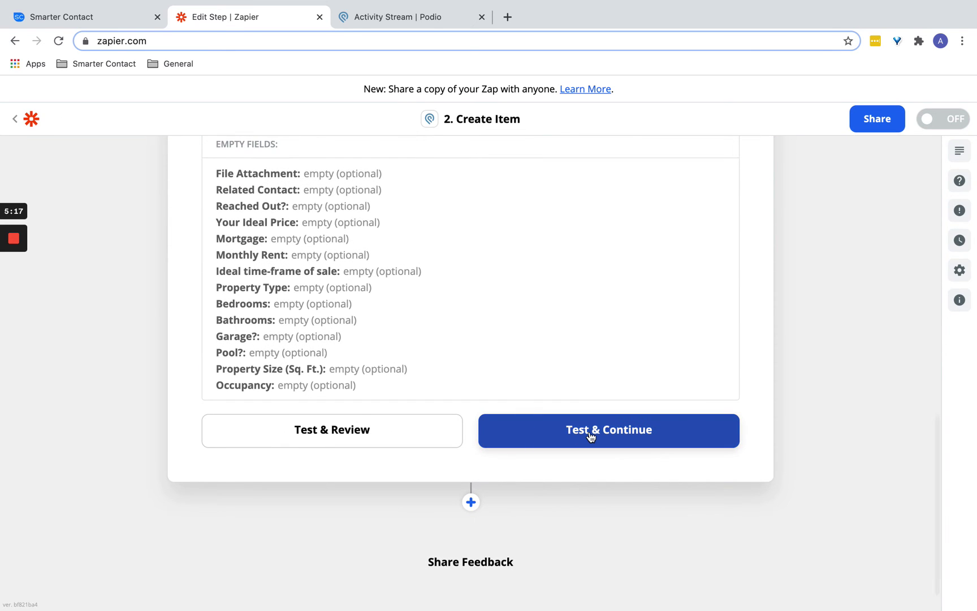
pyautogui.click(591, 436)
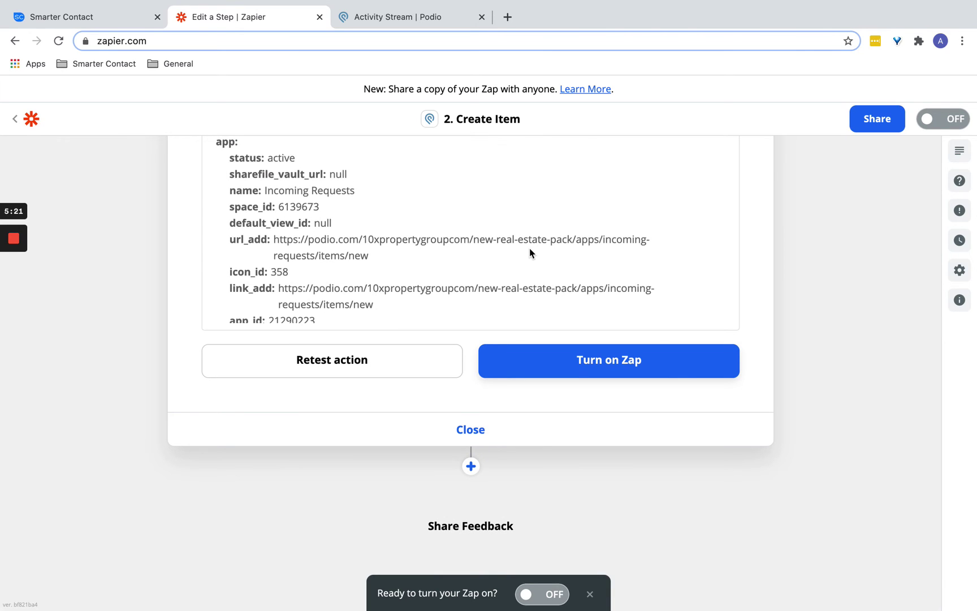
pyautogui.click(581, 374)
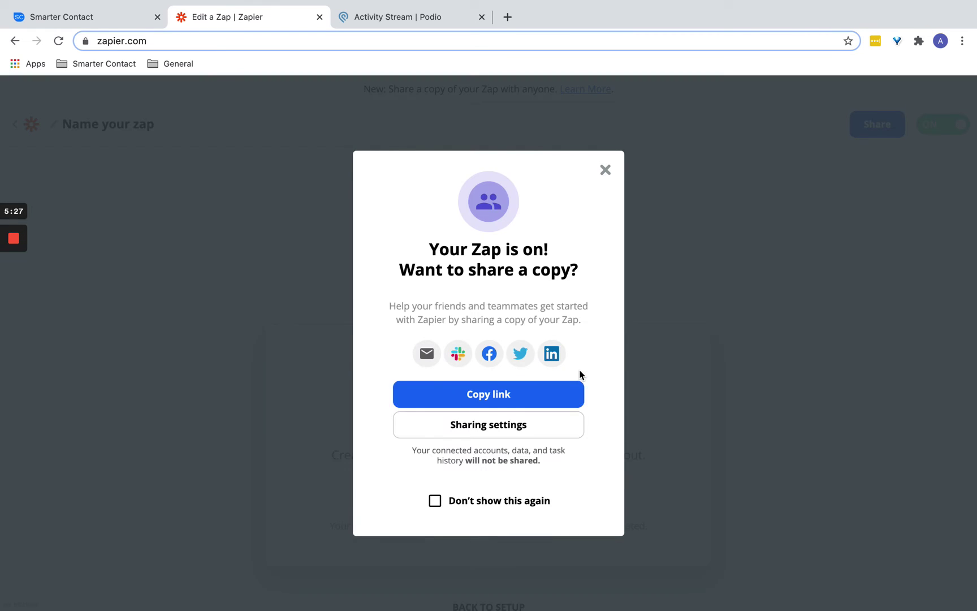
pyautogui.click(605, 170)
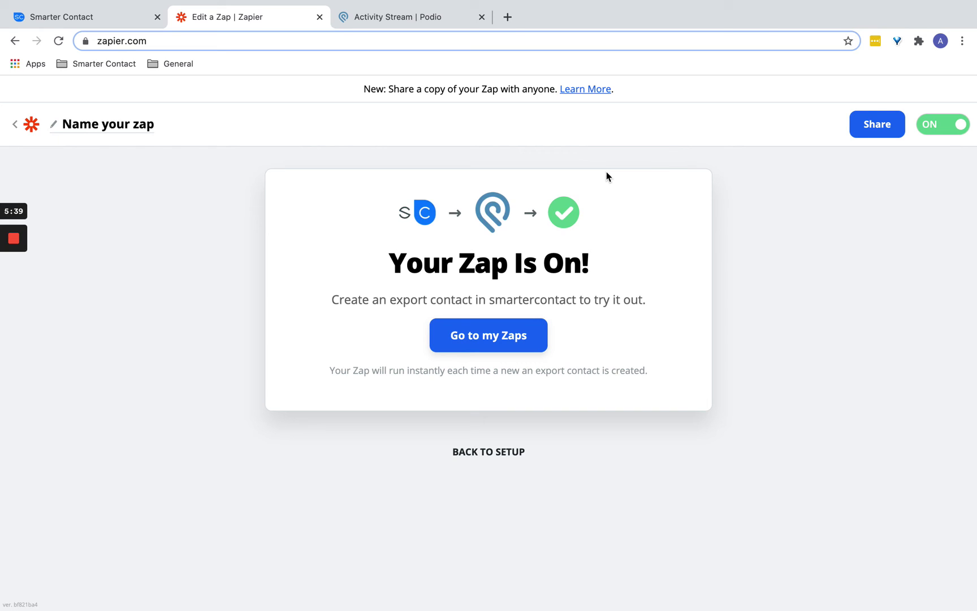
# Check Smarter Contact's API integrations for the enabled SC Test Zap 1 Zapier card, then open Messenger.
pyautogui.click(59, 15)
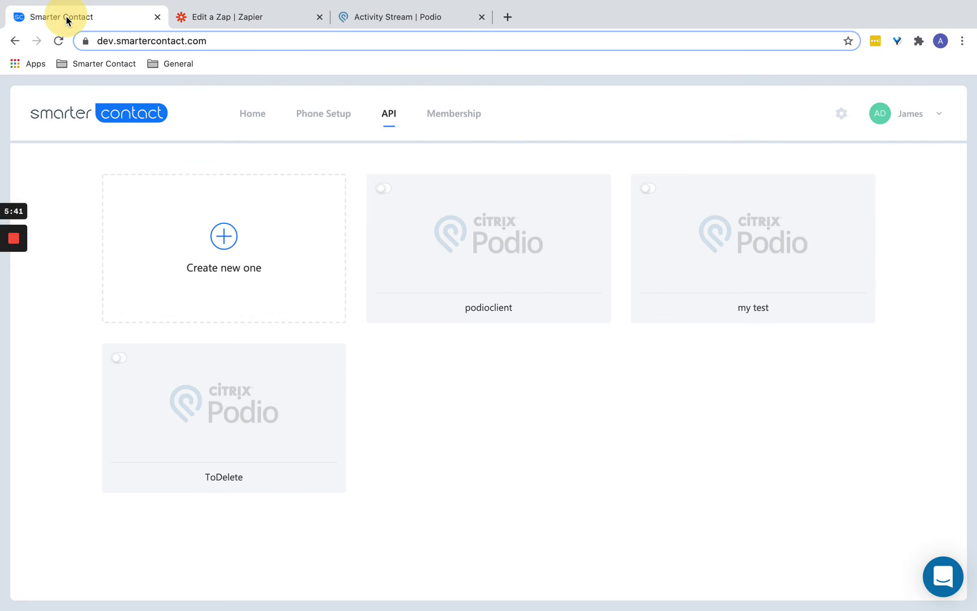
pyautogui.click(242, 115)
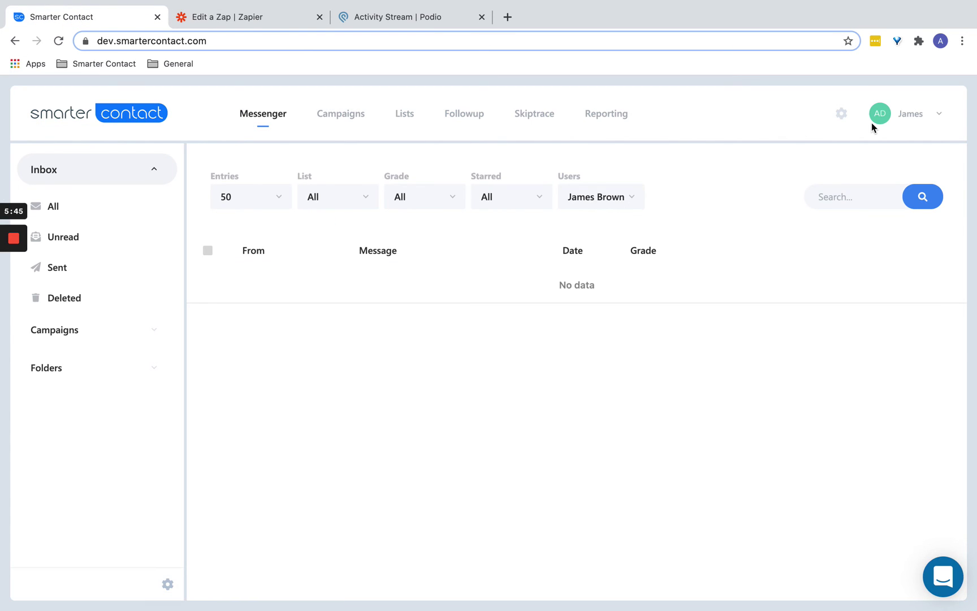
pyautogui.click(842, 113)
pyautogui.click(389, 115)
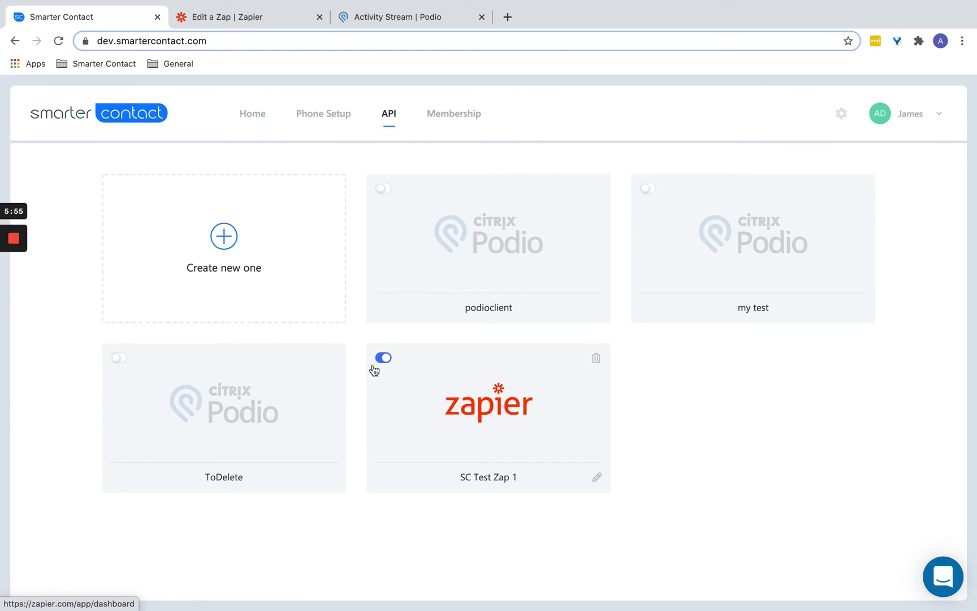
pyautogui.click(260, 116)
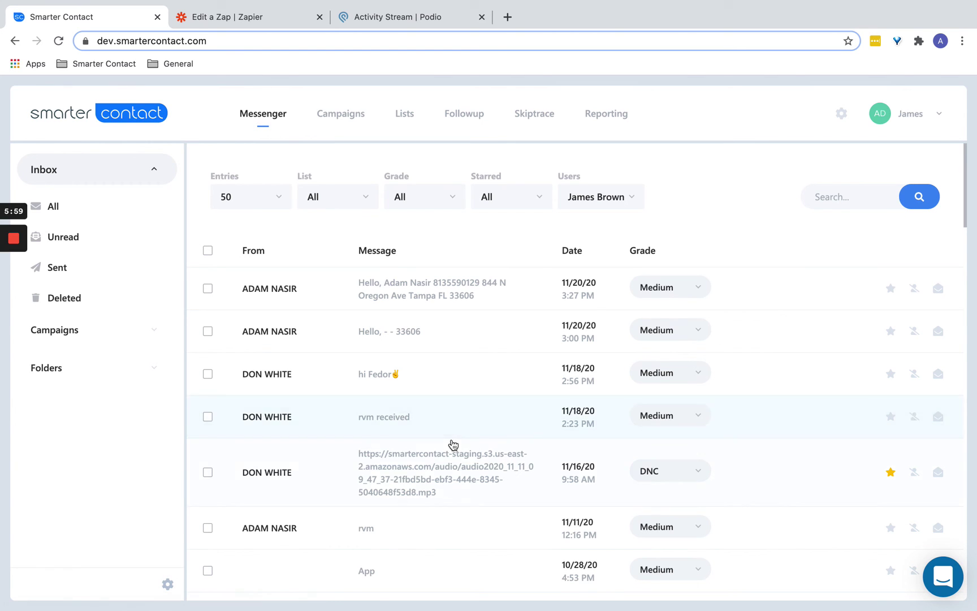
# Open a Messenger lead's conversation, export its contact to Zapier, and confirm the success notice.
pyautogui.scroll(-5, 429, 520)
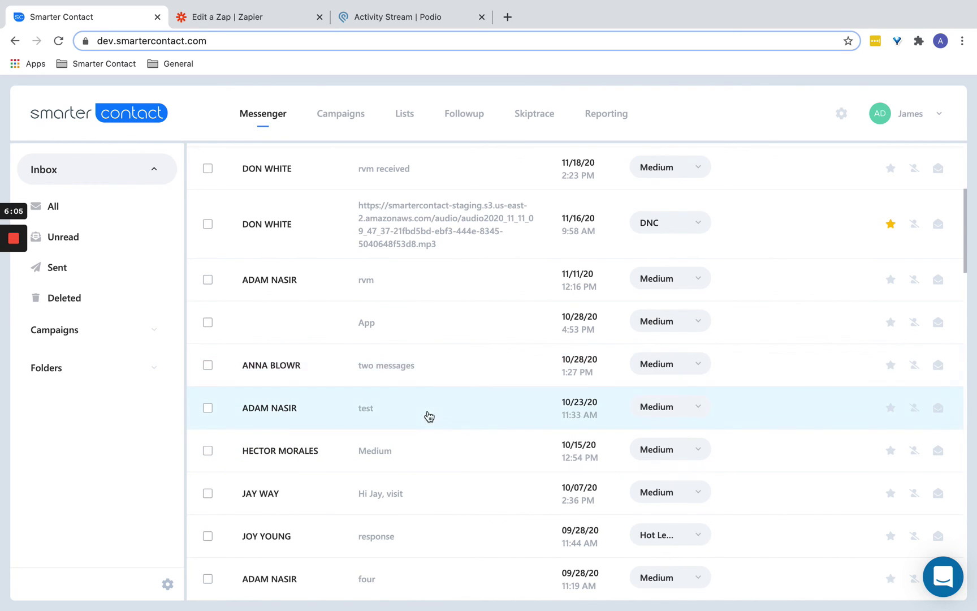
pyautogui.click(419, 450)
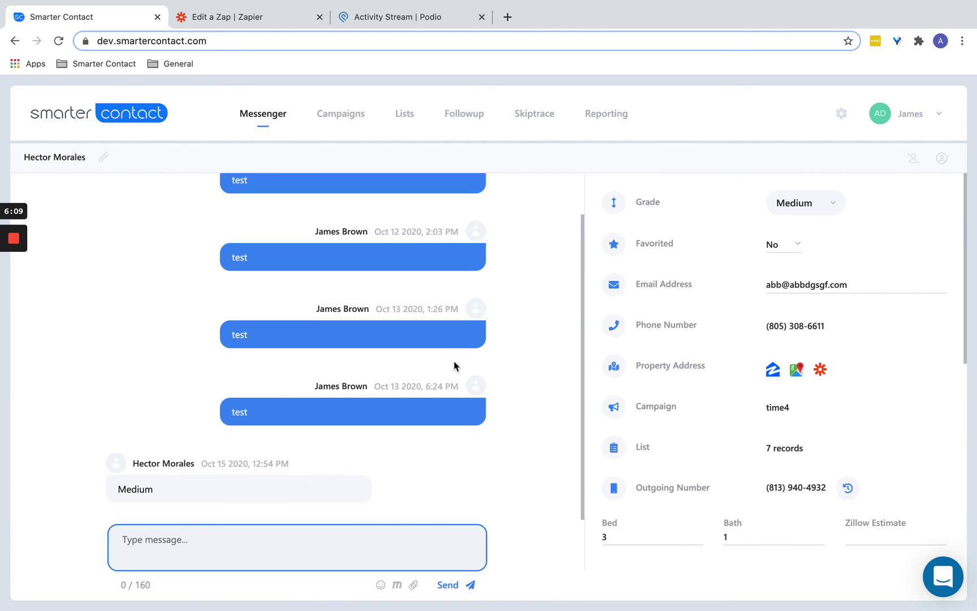
pyautogui.scroll(1, 461, 365)
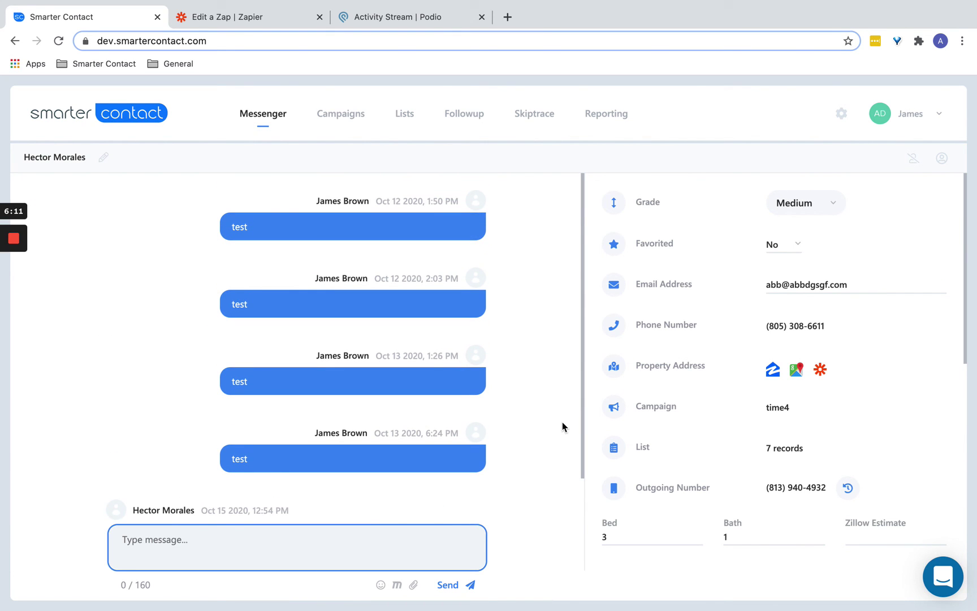
pyautogui.click(820, 369)
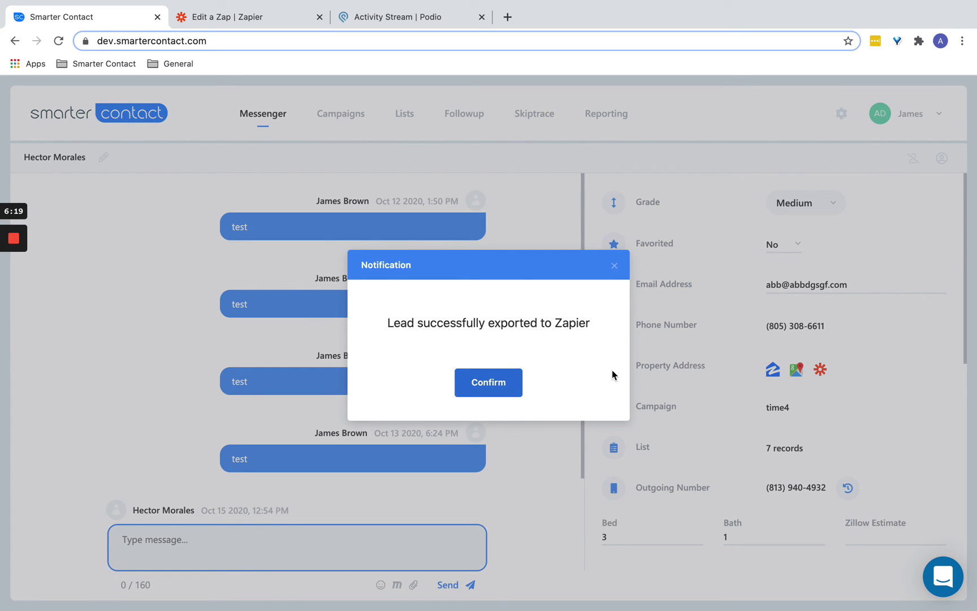
pyautogui.click(507, 388)
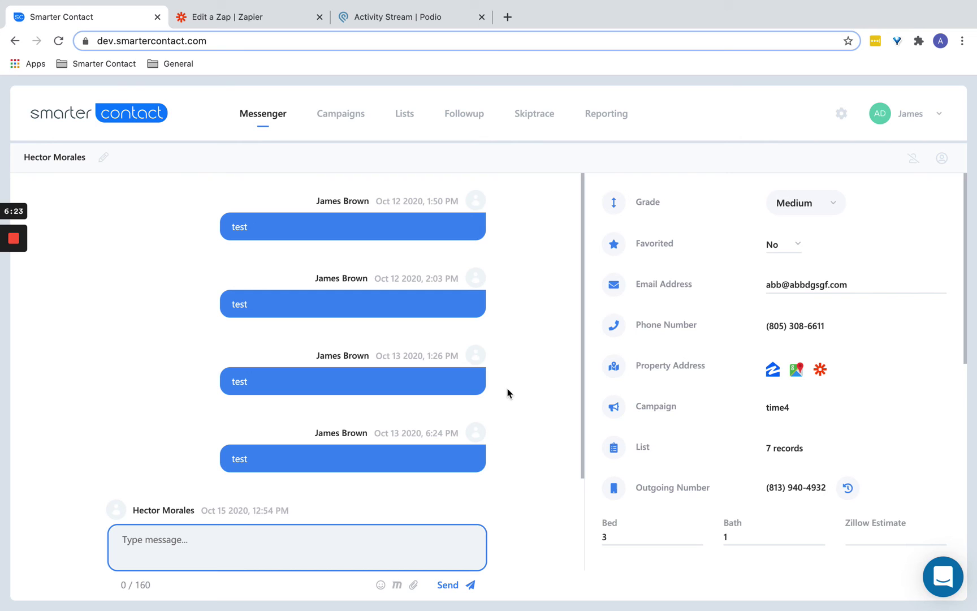
# Refresh Podio's activity stream and open the new Incoming Requests item to review its fields.
pyautogui.click(437, 23)
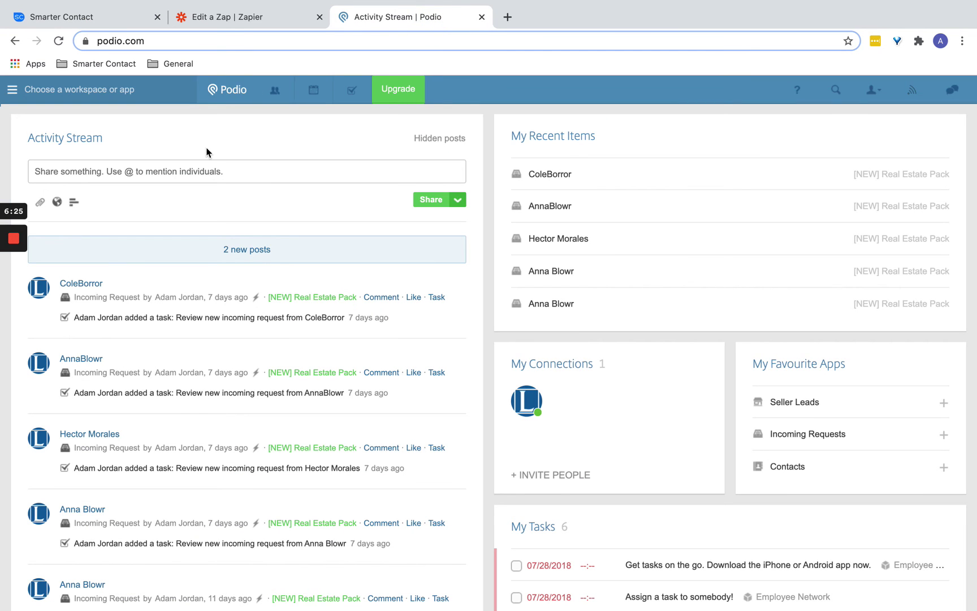
pyautogui.click(218, 100)
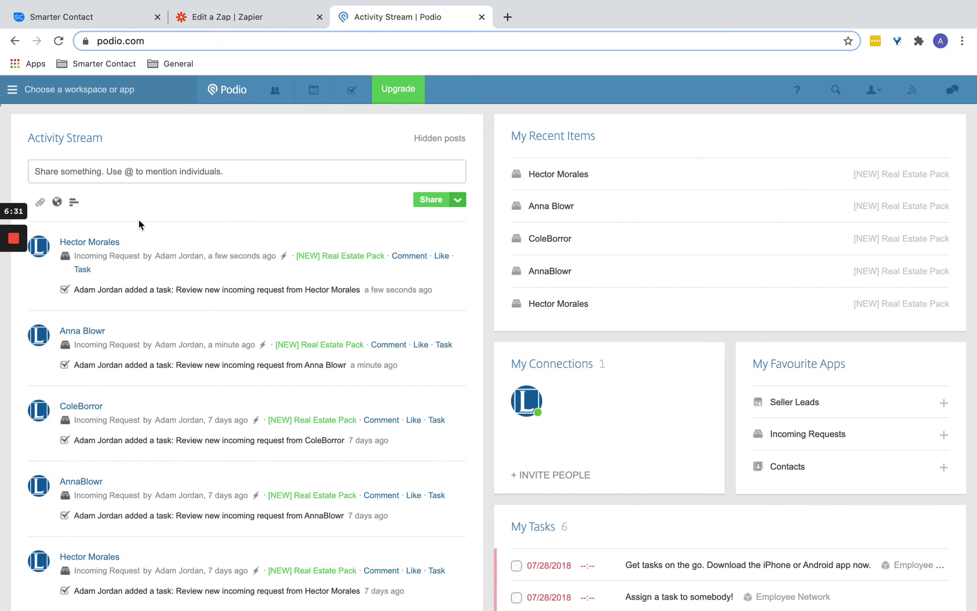
pyautogui.click(104, 243)
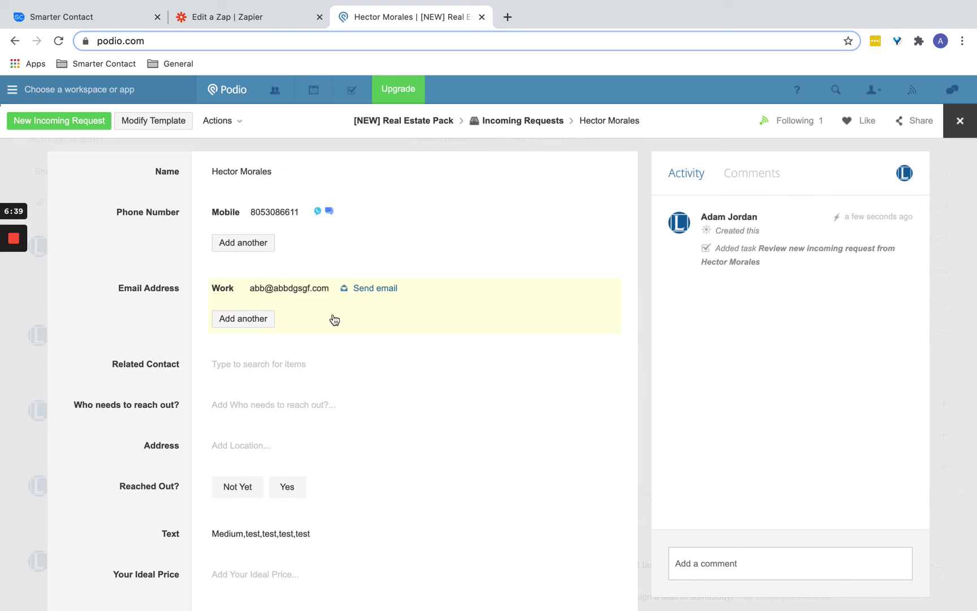
pyautogui.scroll(-10, 334, 319)
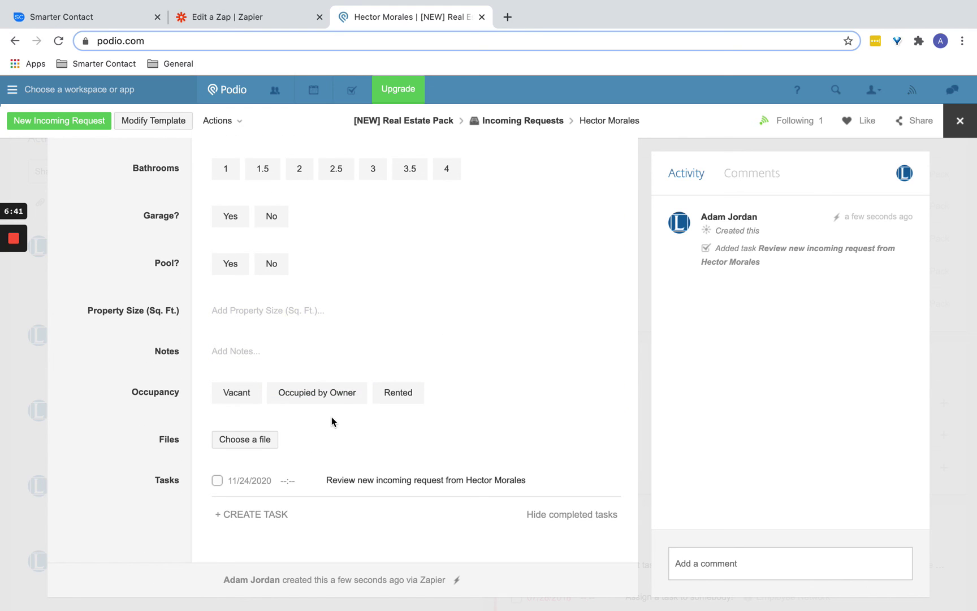
pyautogui.scroll(8, 371, 331)
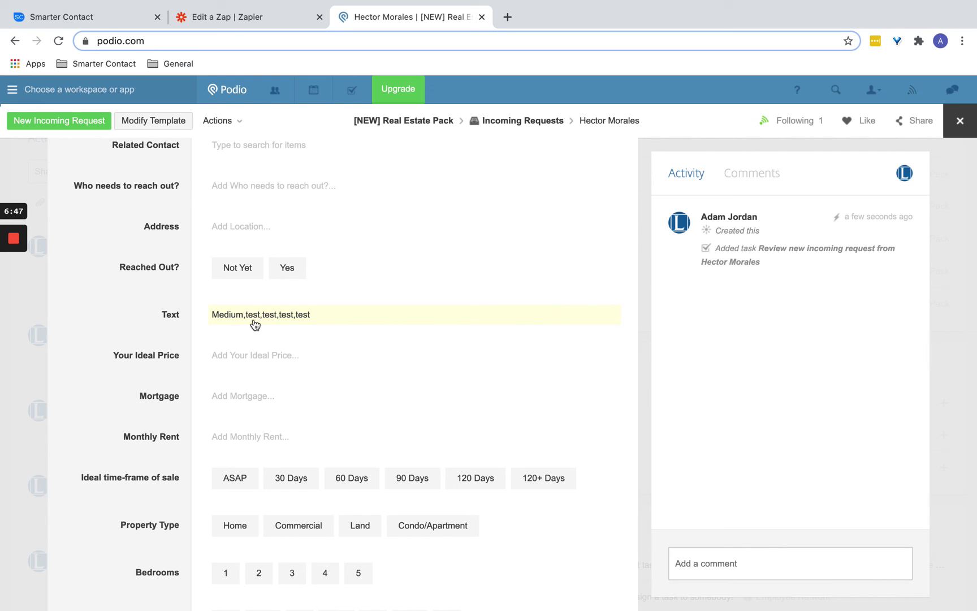
# Compare the Podio item against the lead in Smarter Contact, then return to Zapier.
pyautogui.click(105, 17)
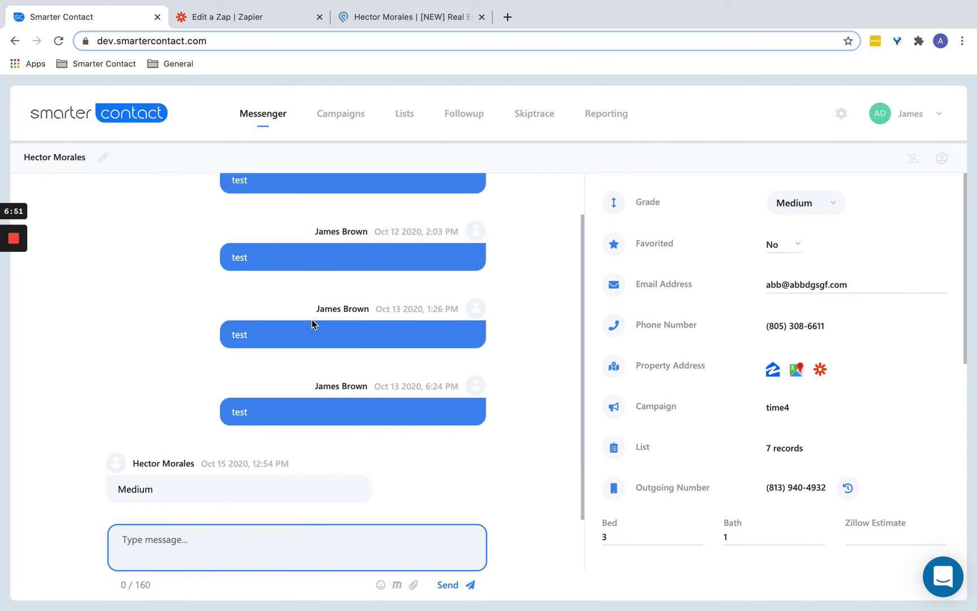
pyautogui.click(430, 14)
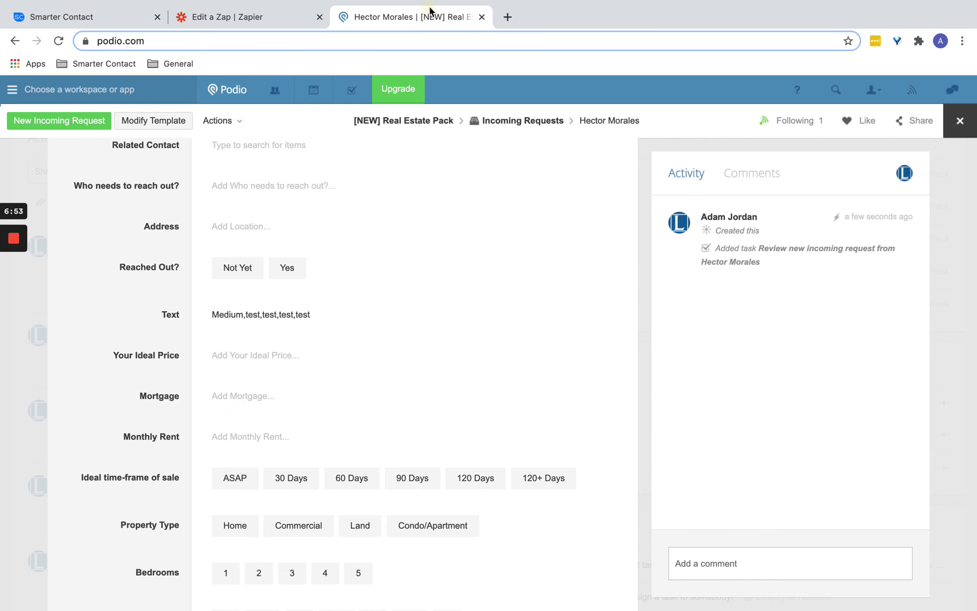
pyautogui.scroll(4, 427, 285)
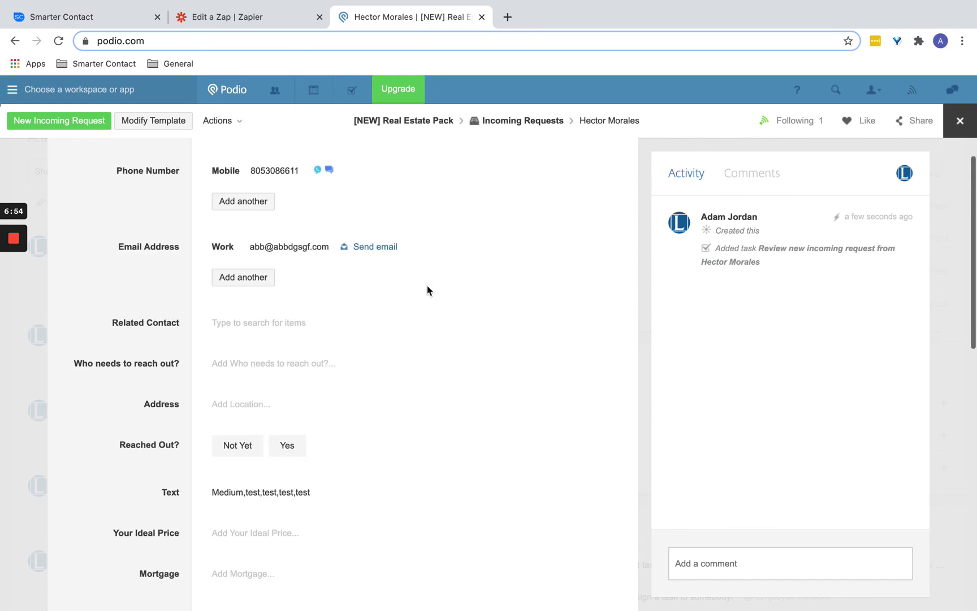
pyautogui.click(243, 17)
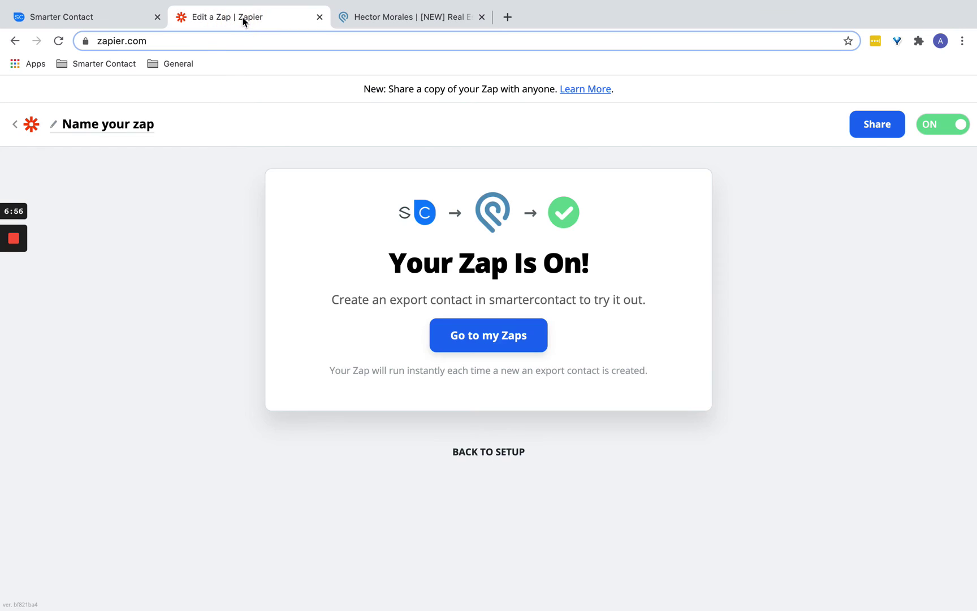
# Go from the zap's setup to the Home folder's Zaps list, showing the Smarter Contact-to-Podio zap on.
pyautogui.click(503, 452)
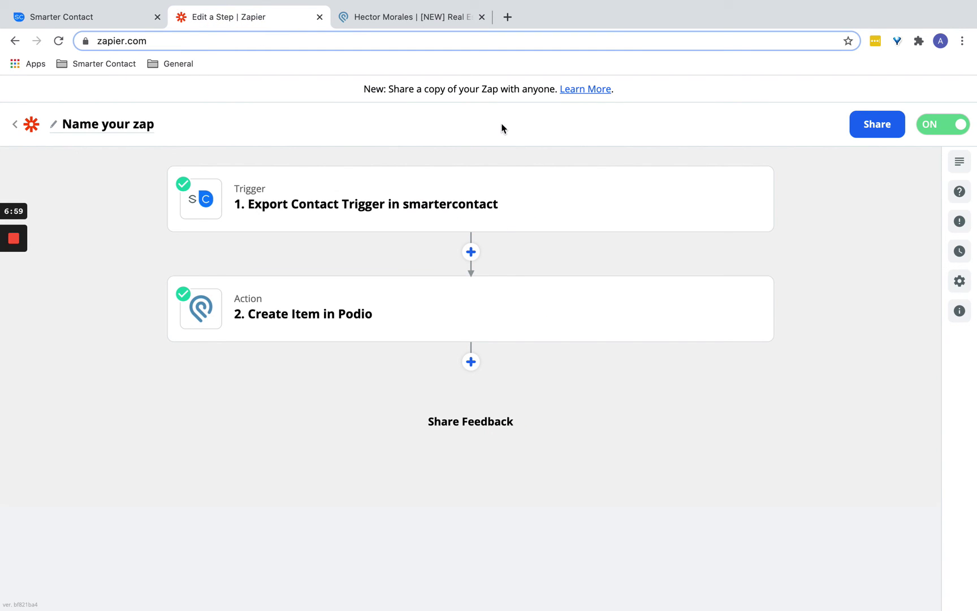
pyautogui.click(15, 126)
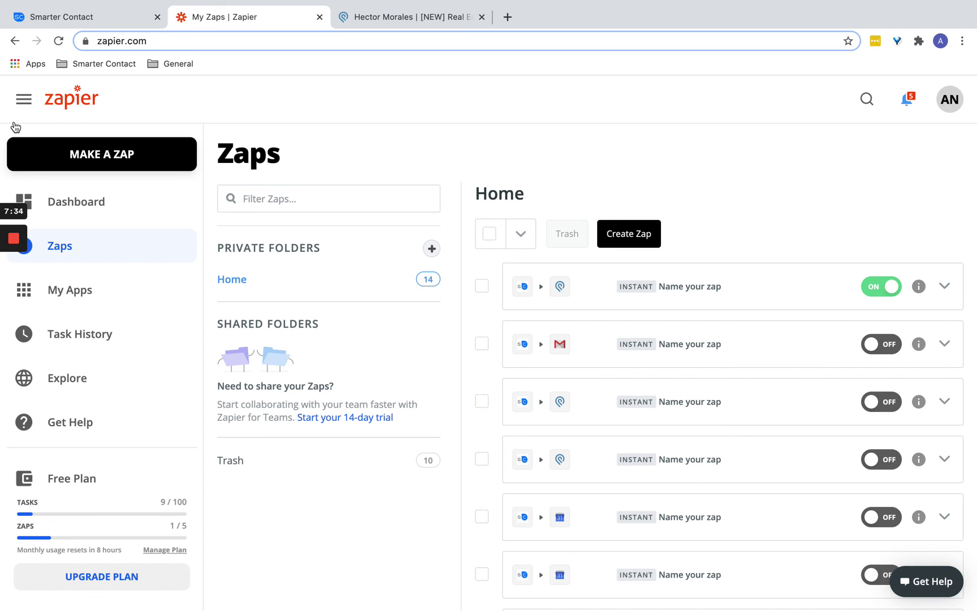
# Return to the exported lead's Messenger conversation in Smarter Contact.
pyautogui.click(63, 17)
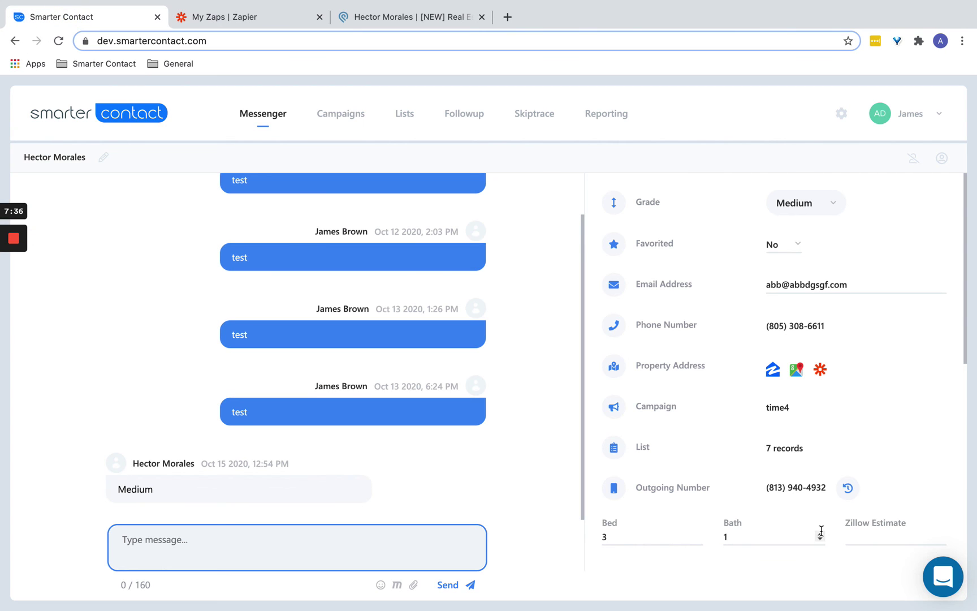